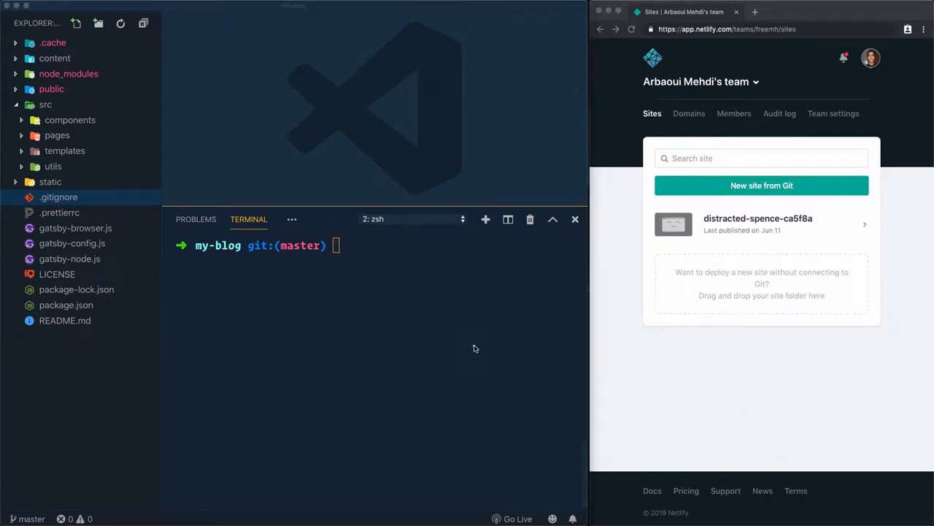
{"action": "left_click", "coordinate": [473, 348]}
Move the terminal into the project's .git folder and list its contents.
{"action": "left_click", "coordinate": [378, 284]}
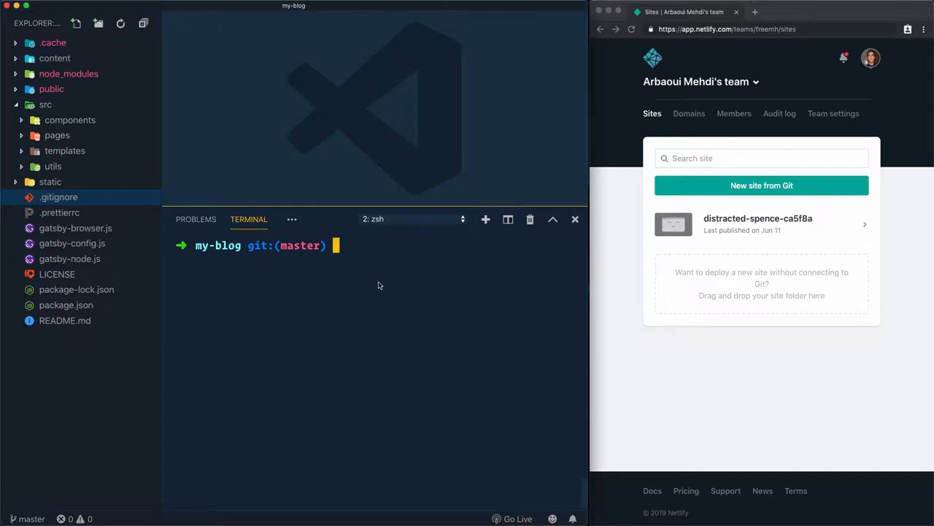
{"action": "type", "text": "cd .git"}
{"action": "key", "text": "Return"}
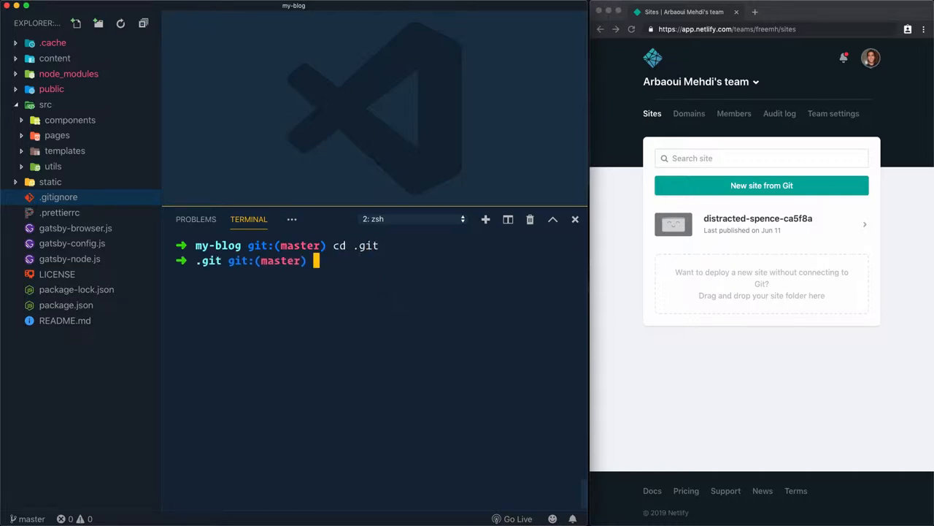
{"action": "type", "text": "ls"}
{"action": "key", "text": "Return"}
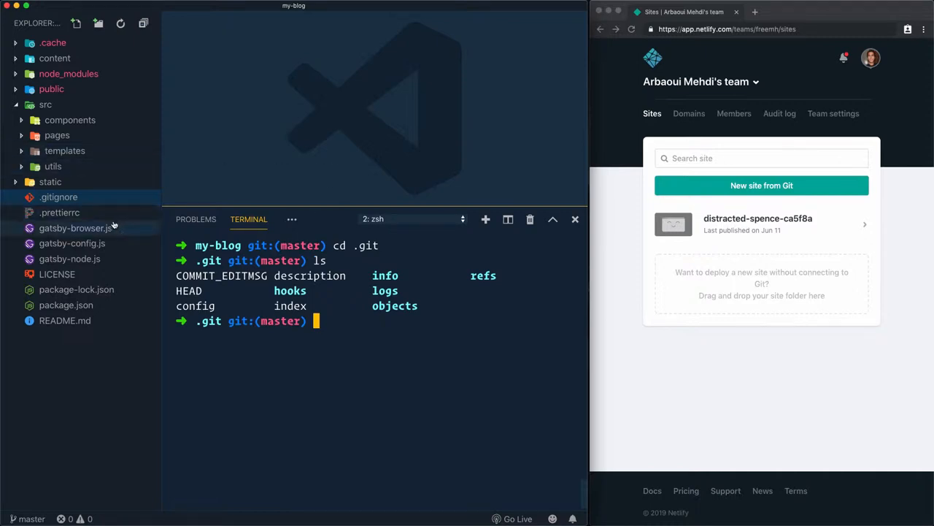
Show the project's .gitignore file in the editor with the terminal hidden.
{"action": "left_click", "coordinate": [58, 197]}
{"action": "key", "text": "ctrl+grave"}
{"action": "scroll", "coordinate": [338, 199], "scroll_direction": "up", "scroll_amount": 5}
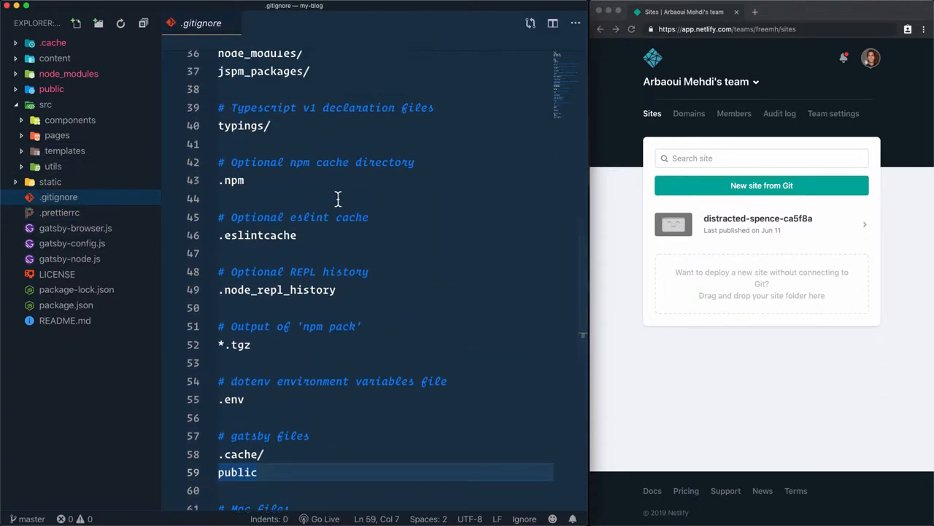
{"action": "scroll", "coordinate": [339, 198], "scroll_direction": "up", "scroll_amount": 5}
{"action": "scroll", "coordinate": [338, 198], "scroll_direction": "up", "scroll_amount": 5}
{"action": "scroll", "coordinate": [338, 198], "scroll_direction": "up", "scroll_amount": 5}
{"action": "scroll", "coordinate": [338, 199], "scroll_direction": "up", "scroll_amount": 2}
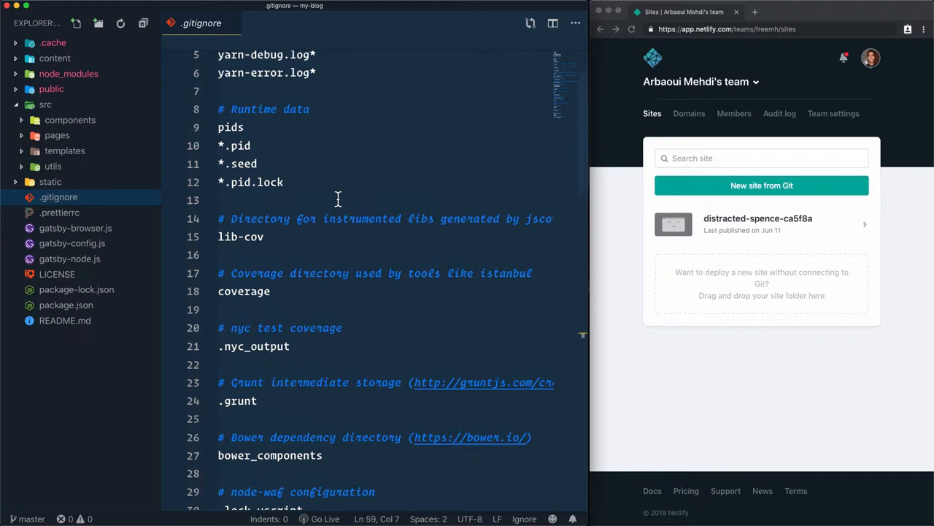
Open github.com in a new browser tab.
{"action": "left_click", "coordinate": [756, 11]}
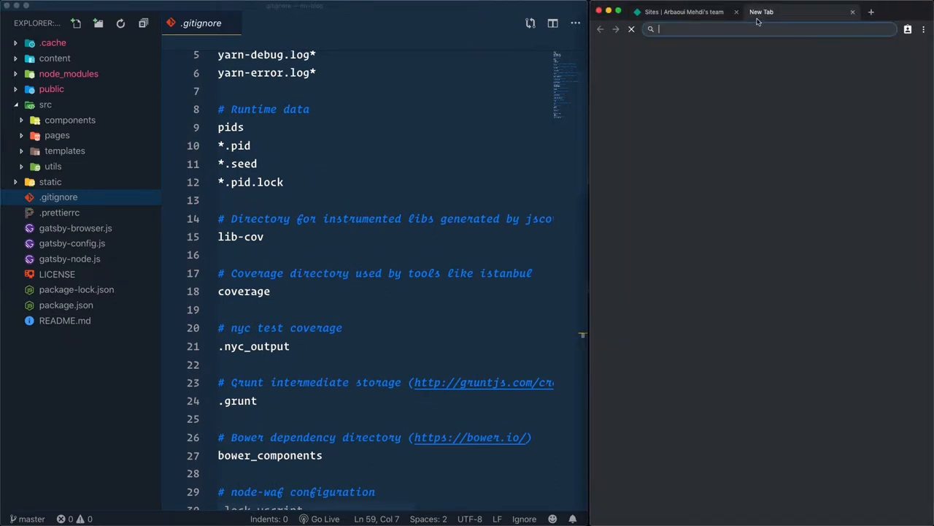
{"action": "type", "text": "github.com"}
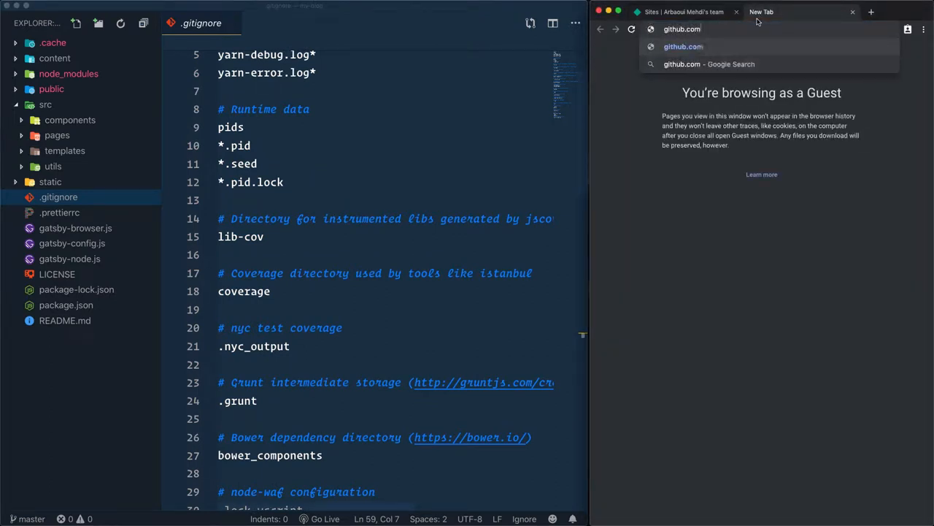
{"action": "key", "text": "Return"}
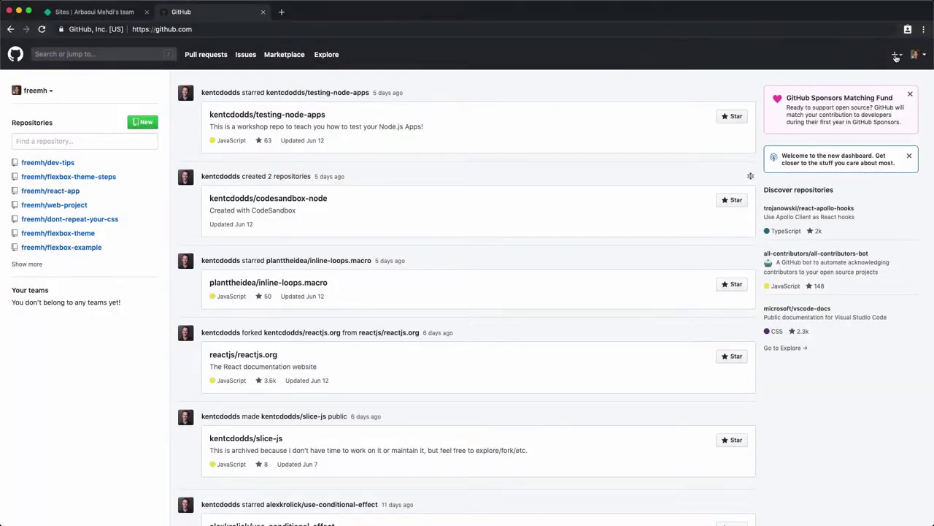
Create a new public GitHub repository named my-blog.
{"action": "left_click", "coordinate": [896, 56]}
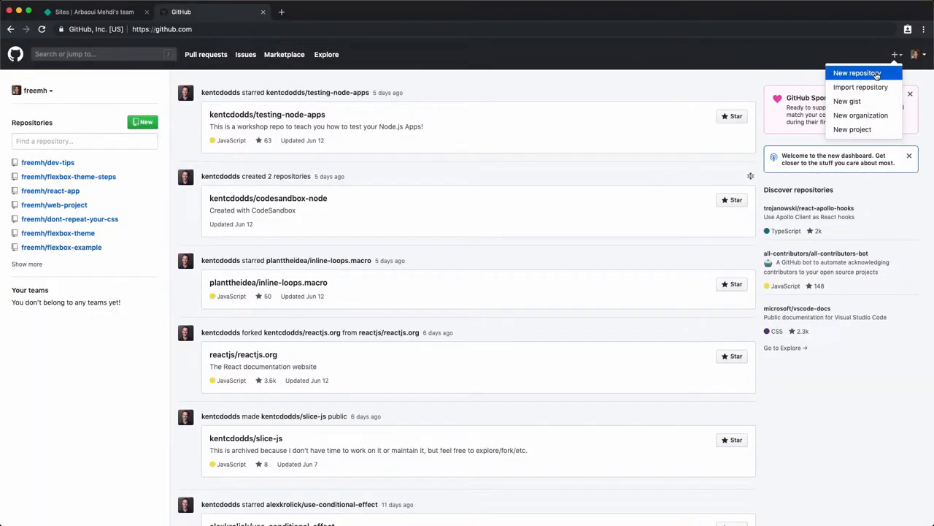
{"action": "left_click", "coordinate": [858, 73]}
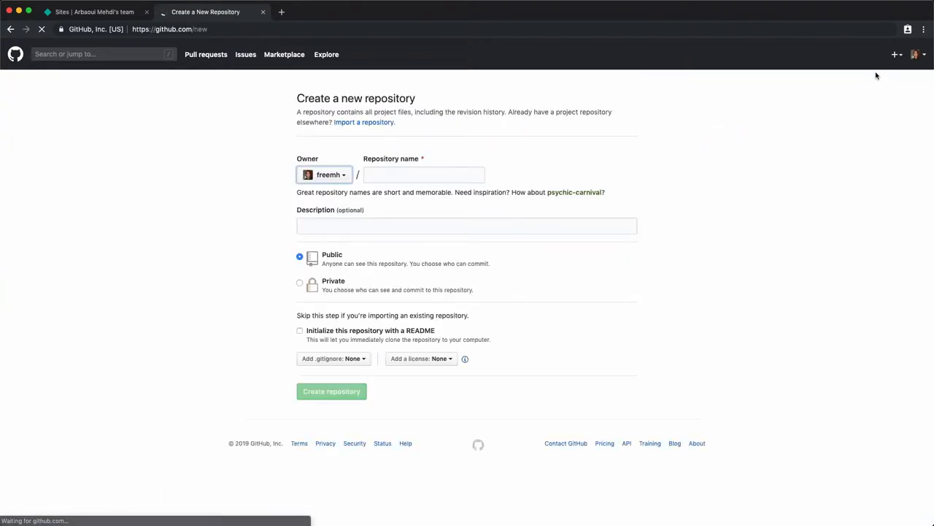
{"action": "left_click", "coordinate": [415, 170]}
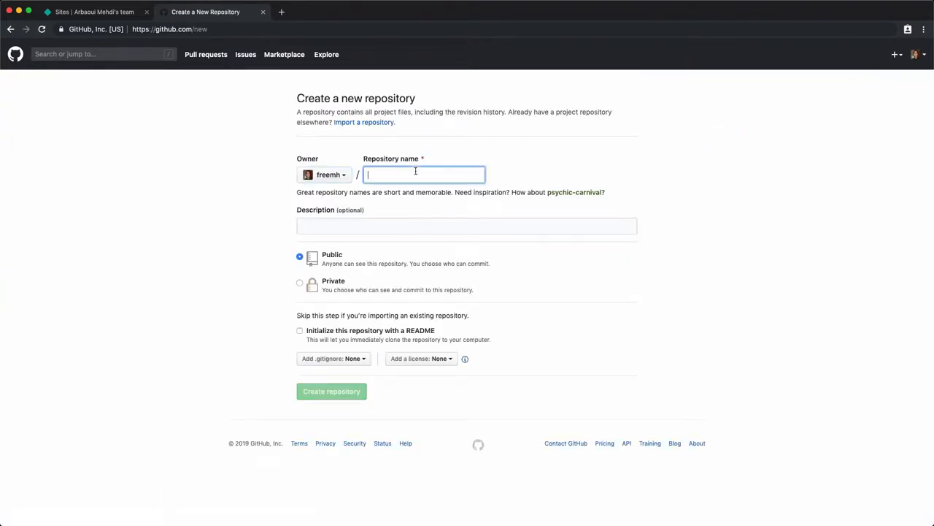
{"action": "type", "text": "my-blog"}
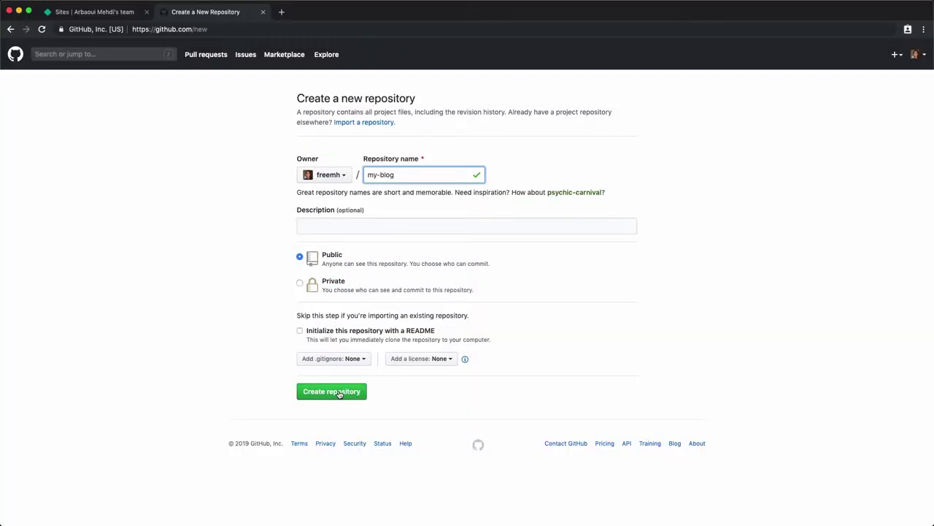
{"action": "left_click", "coordinate": [338, 394]}
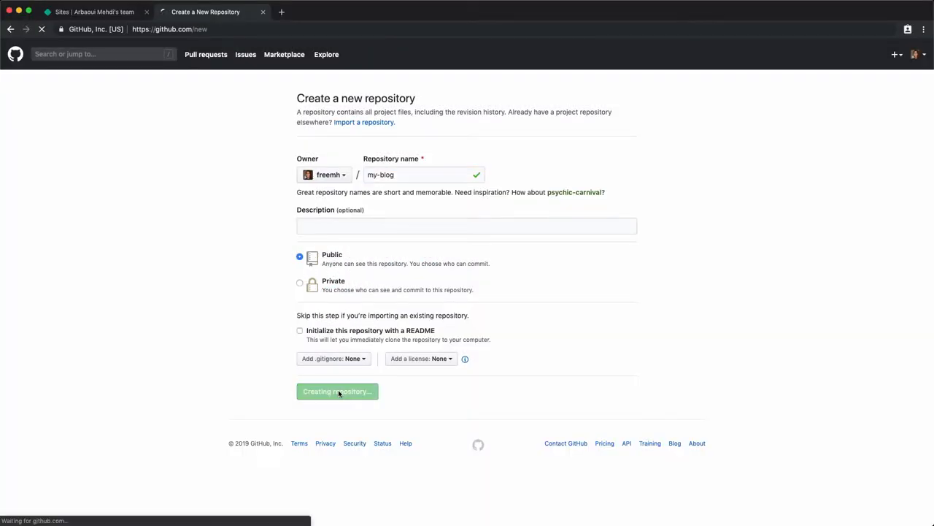
Return the terminal to the my-blog folder and confirm git status is clean.
{"action": "key", "text": "super+Tab"}
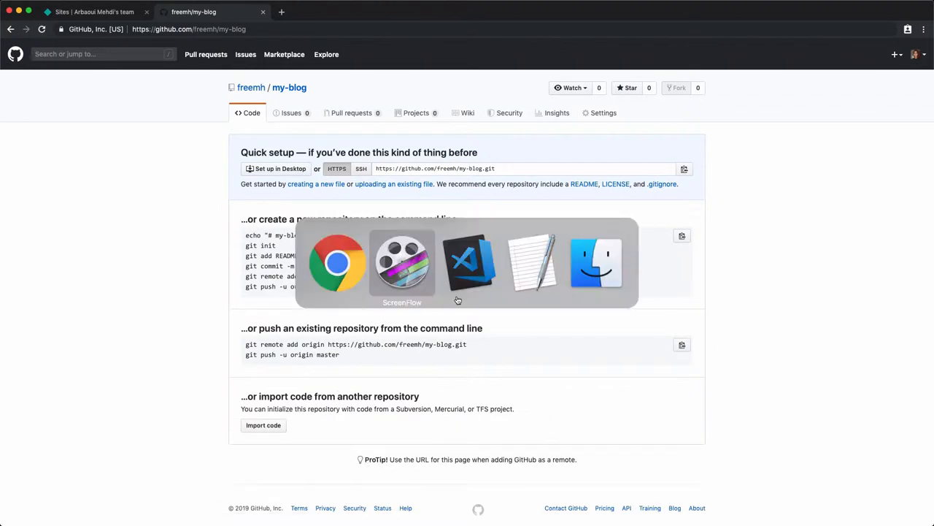
{"action": "key", "text": "super+Tab"}
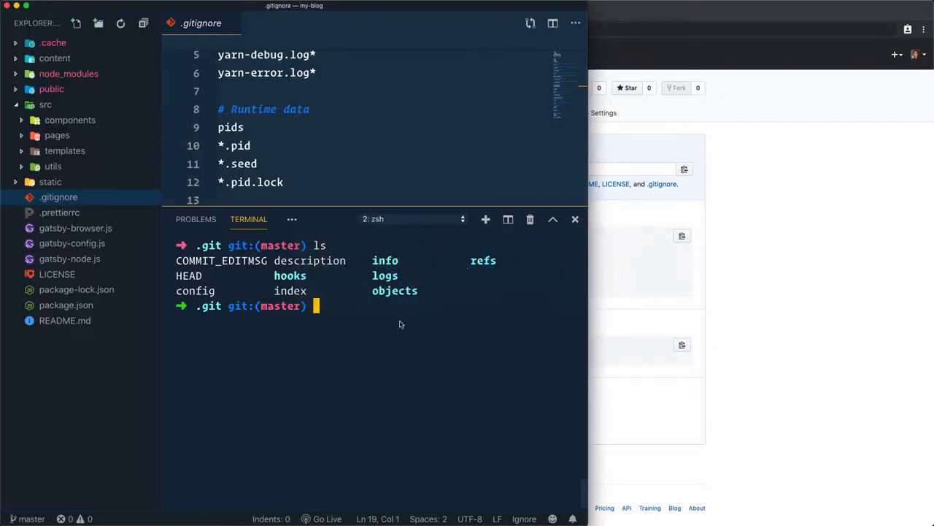
{"action": "type", "text": "cd .."}
{"action": "key", "text": "Return"}
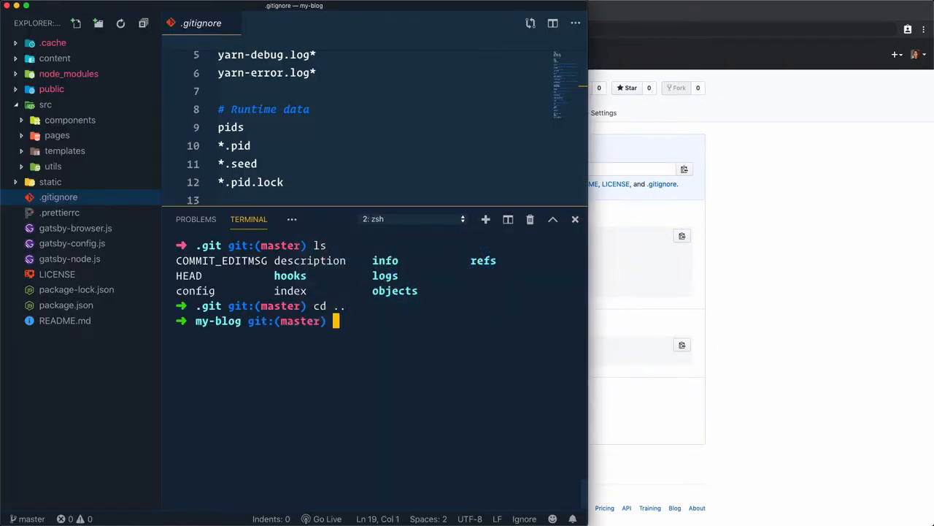
{"action": "type", "text": "git status"}
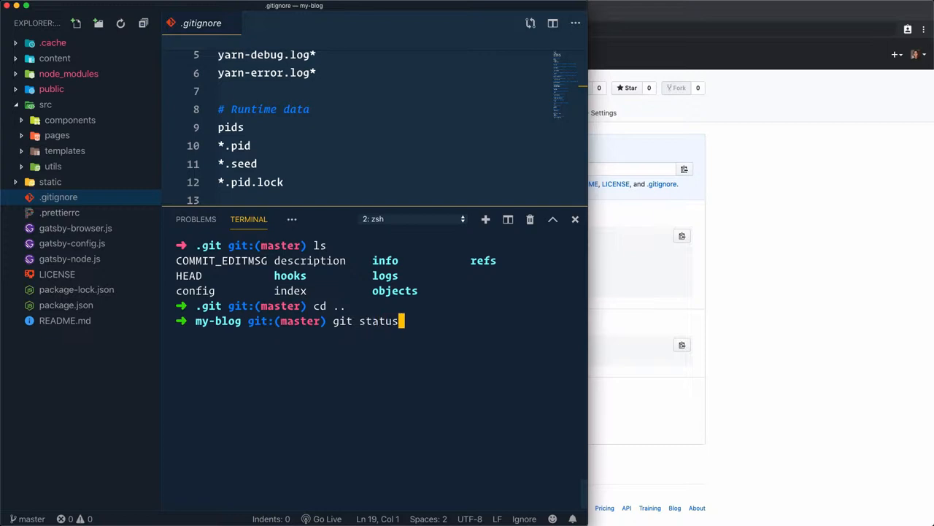
{"action": "key", "text": "Return"}
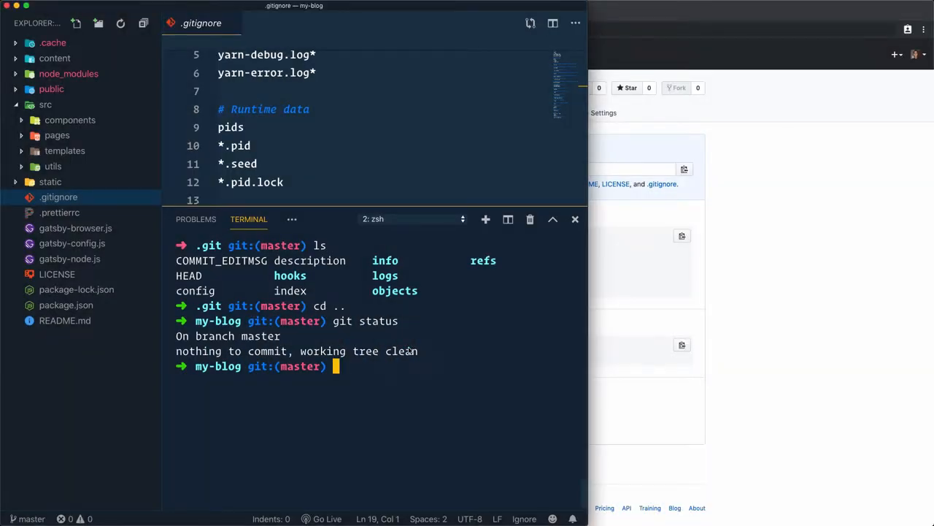
Copy GitHub's git remote add origin command into the terminal.
{"action": "left_click", "coordinate": [758, 296]}
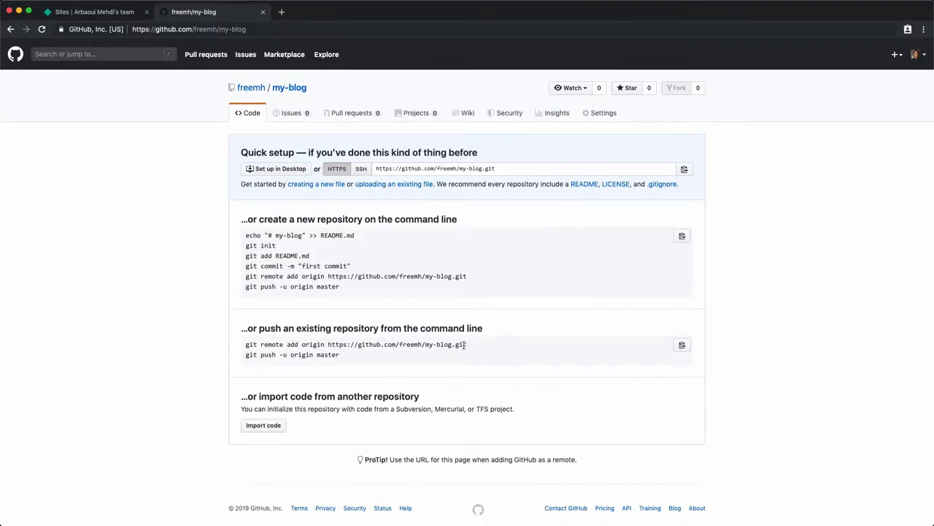
{"action": "left_click_drag", "start_coordinate": [471, 348], "coordinate": [251, 344]}
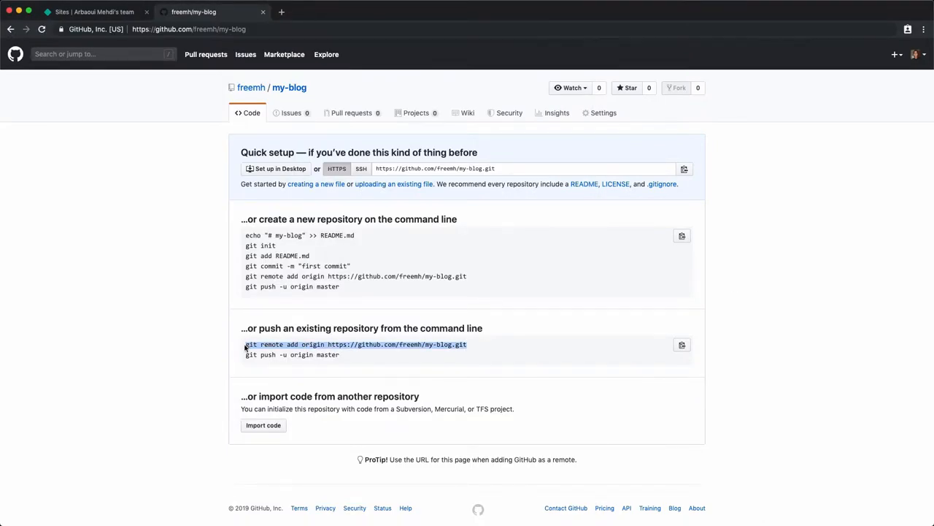
{"action": "key", "text": "super+c"}
{"action": "left_click", "coordinate": [245, 346]}
{"action": "key", "text": "super+v"}
Add the origin remote and run git push -u origin master.
{"action": "key", "text": "Return"}
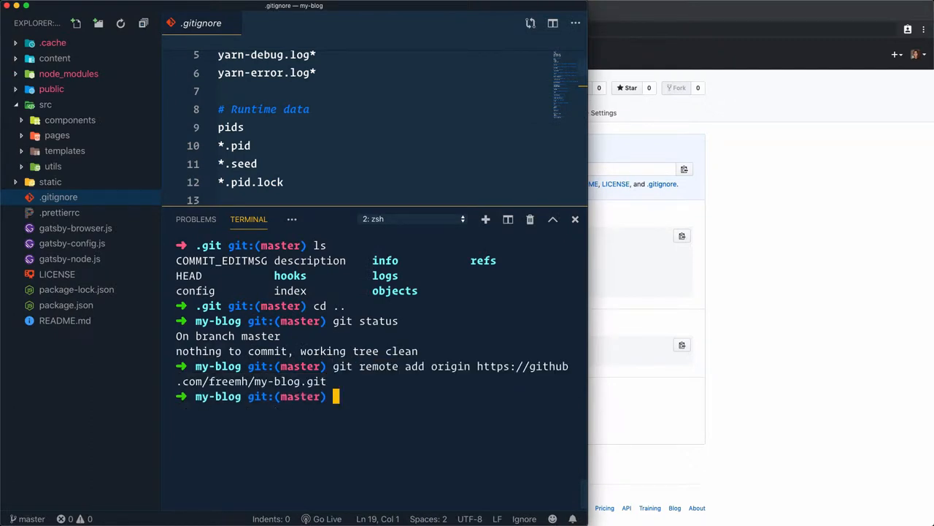
{"action": "type", "text": "git push "}
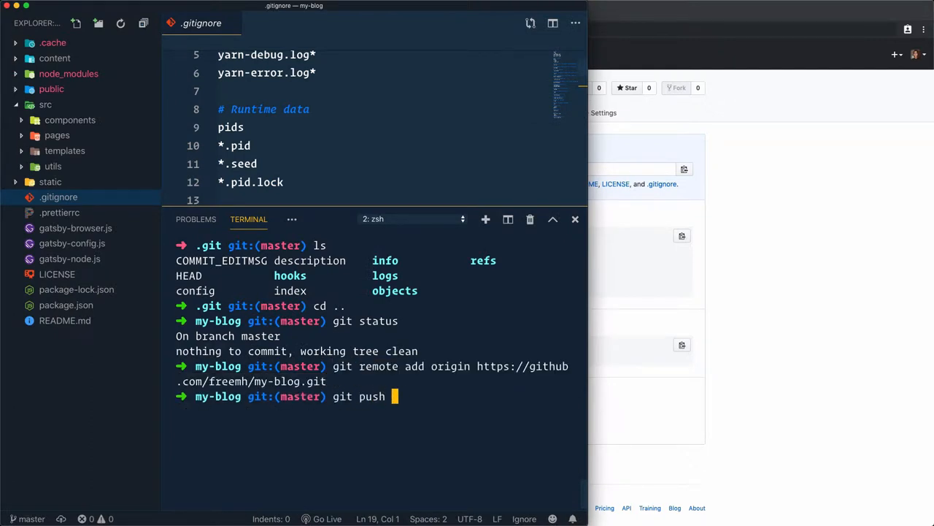
{"action": "type", "text": "-u orig"}
{"action": "type", "text": "in master"}
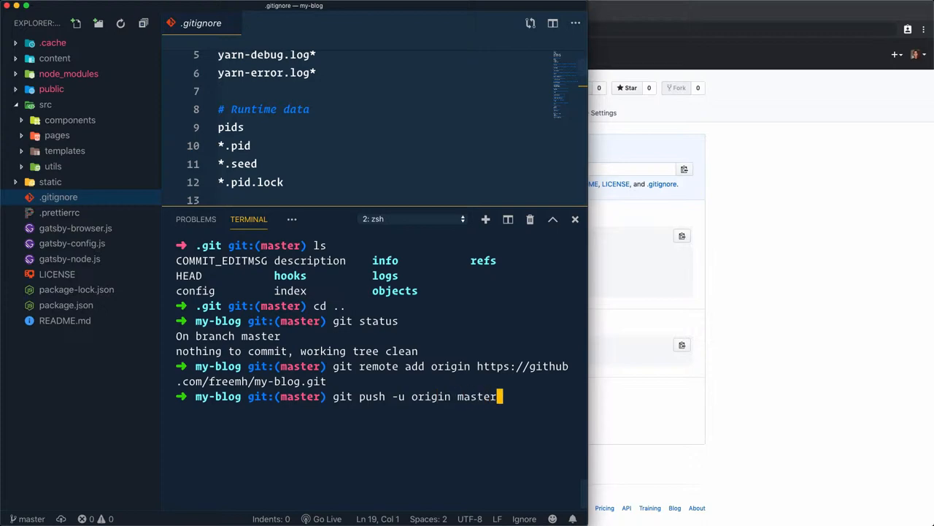
{"action": "key", "text": "Return"}
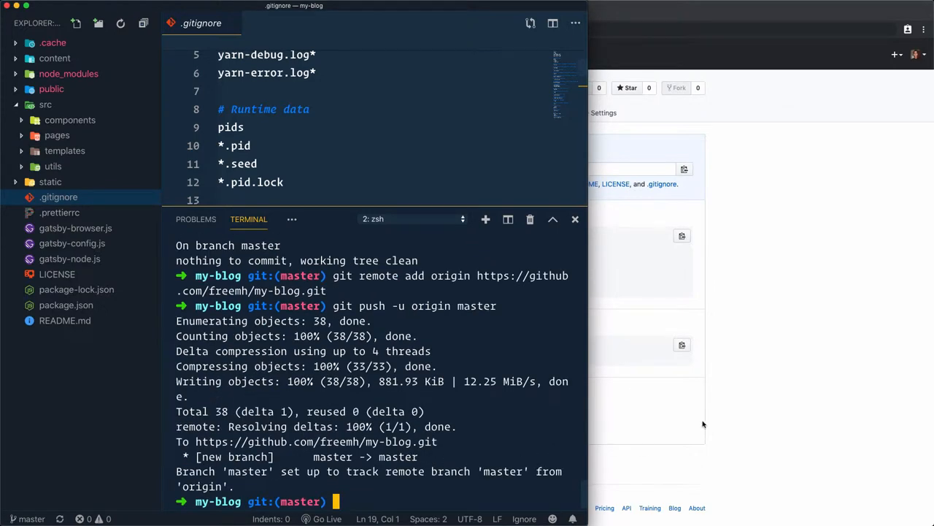
Reload the GitHub my-blog repository page to show the pushed files.
{"action": "left_click", "coordinate": [704, 424]}
{"action": "key", "text": "super+r"}
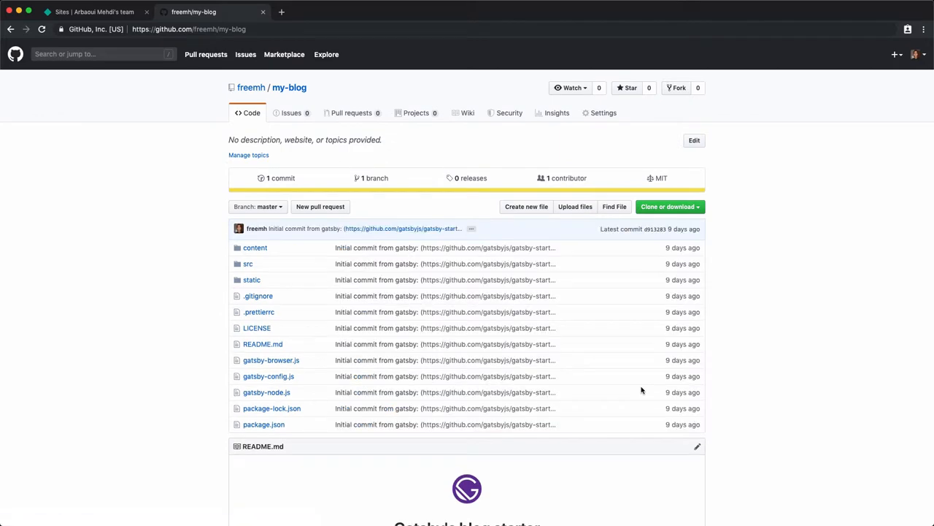
{"action": "scroll", "coordinate": [642, 390], "scroll_direction": "down", "scroll_amount": 5}
{"action": "scroll", "coordinate": [641, 390], "scroll_direction": "up", "scroll_amount": 5}
{"action": "key", "text": "super+Tab"}
{"action": "key", "text": "super+Tab"}
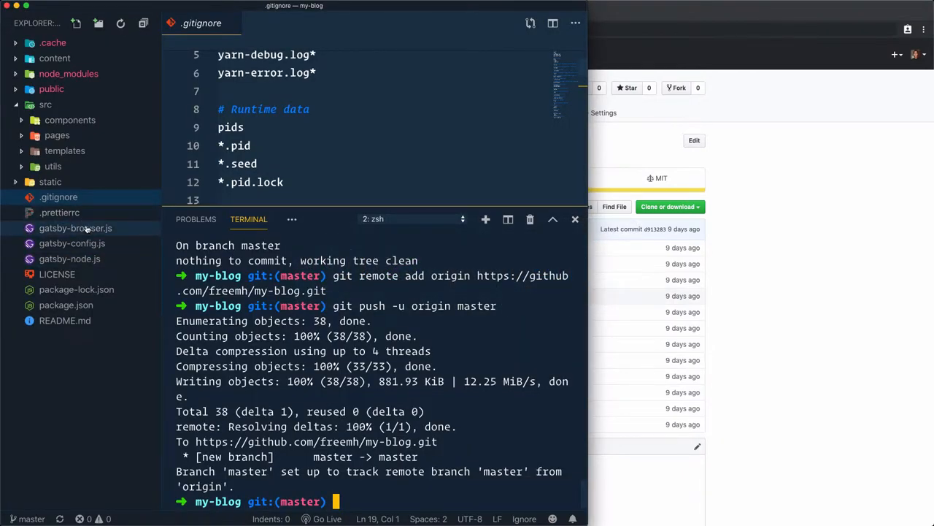
{"action": "key", "text": "super+Tab"}
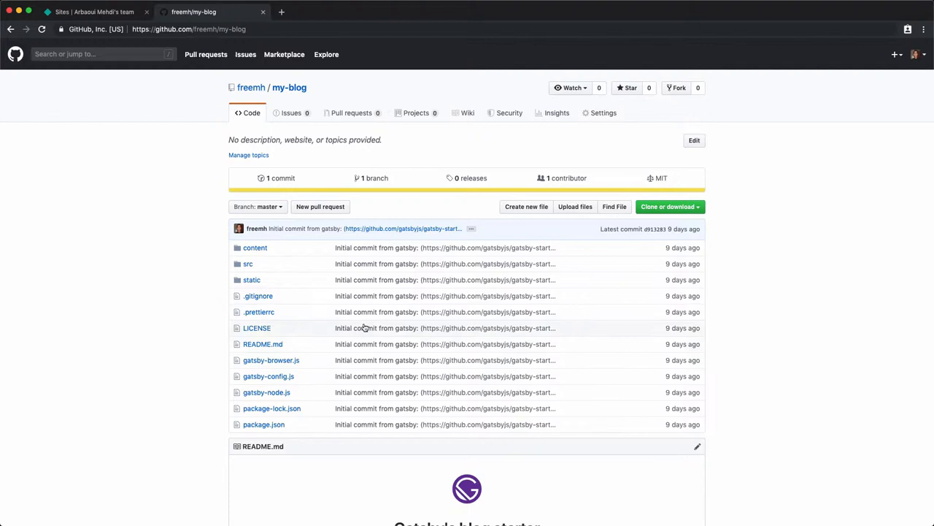
Start a new Netlify site from GitHub and reach GitHub's Netlify app access settings.
{"action": "left_click", "coordinate": [91, 12]}
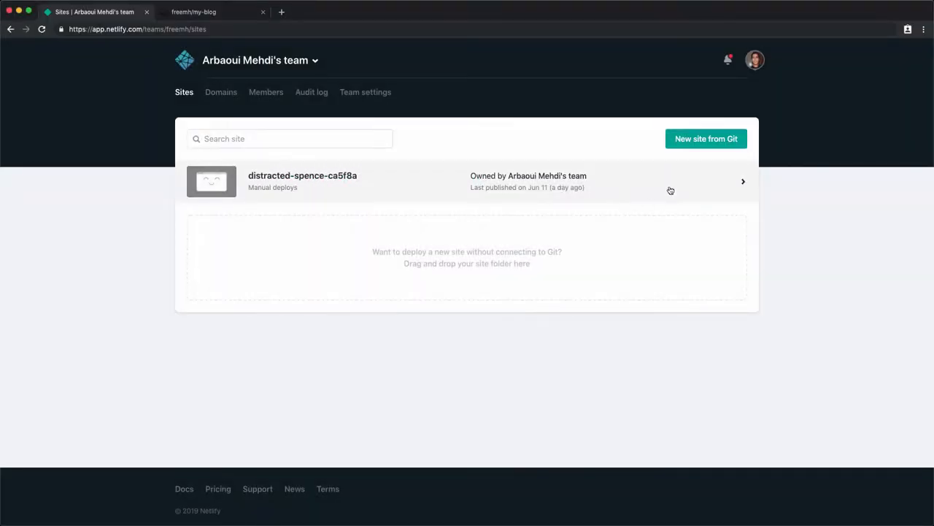
{"action": "left_click", "coordinate": [690, 140]}
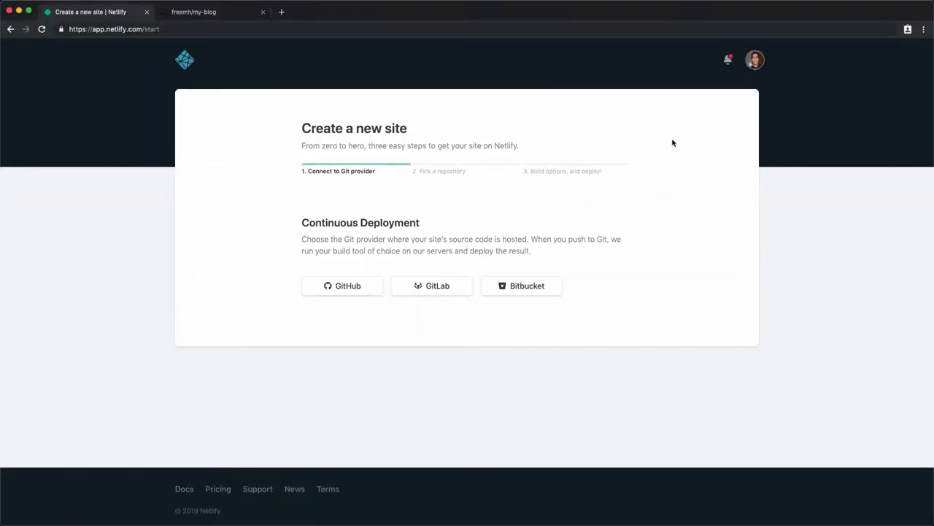
{"action": "left_click", "coordinate": [347, 286]}
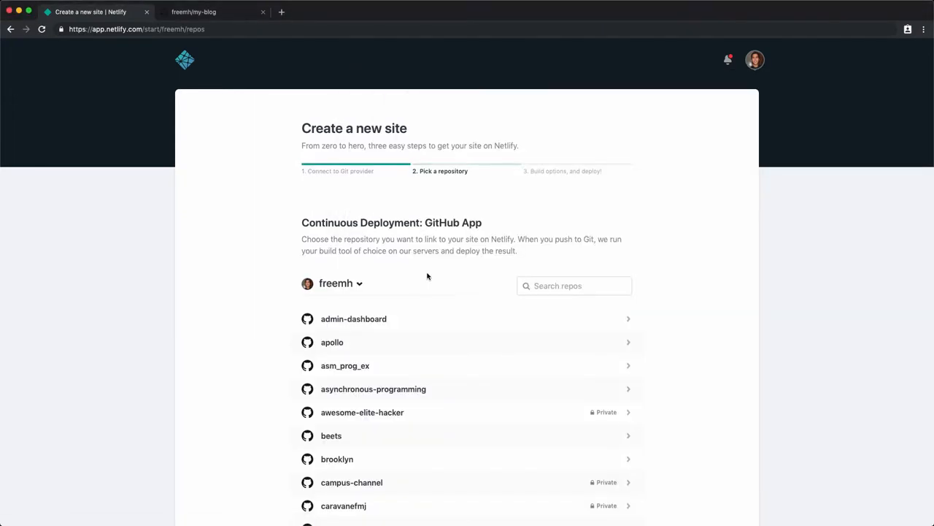
{"action": "scroll", "coordinate": [376, 301], "scroll_direction": "down", "scroll_amount": 3}
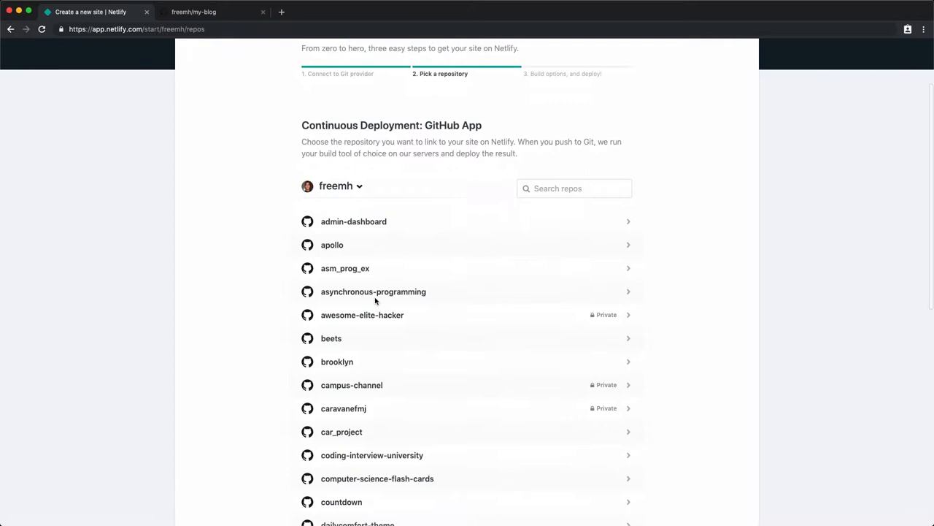
{"action": "scroll", "coordinate": [375, 300], "scroll_direction": "down", "scroll_amount": 2}
{"action": "scroll", "coordinate": [375, 300], "scroll_direction": "down", "scroll_amount": 2}
{"action": "scroll", "coordinate": [375, 300], "scroll_direction": "down", "scroll_amount": 2}
{"action": "scroll", "coordinate": [375, 300], "scroll_direction": "down", "scroll_amount": 2}
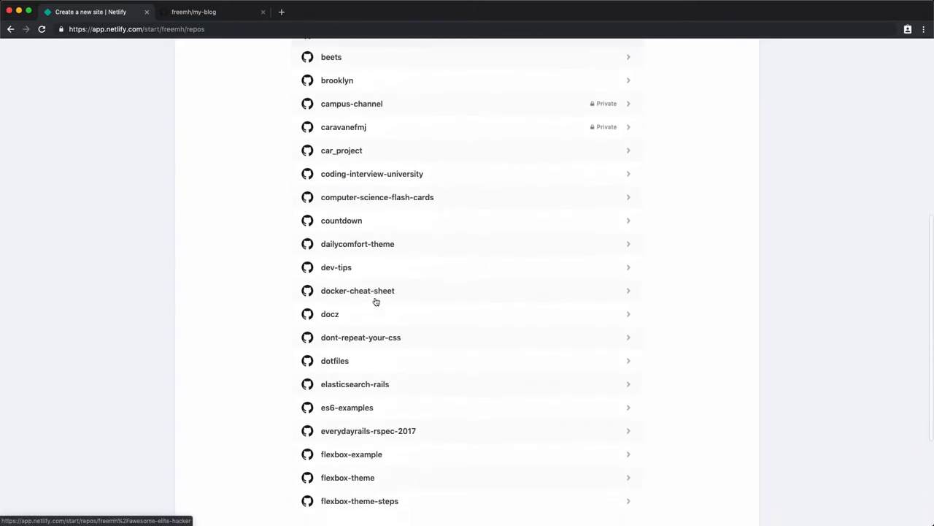
{"action": "scroll", "coordinate": [375, 300], "scroll_direction": "down", "scroll_amount": 1}
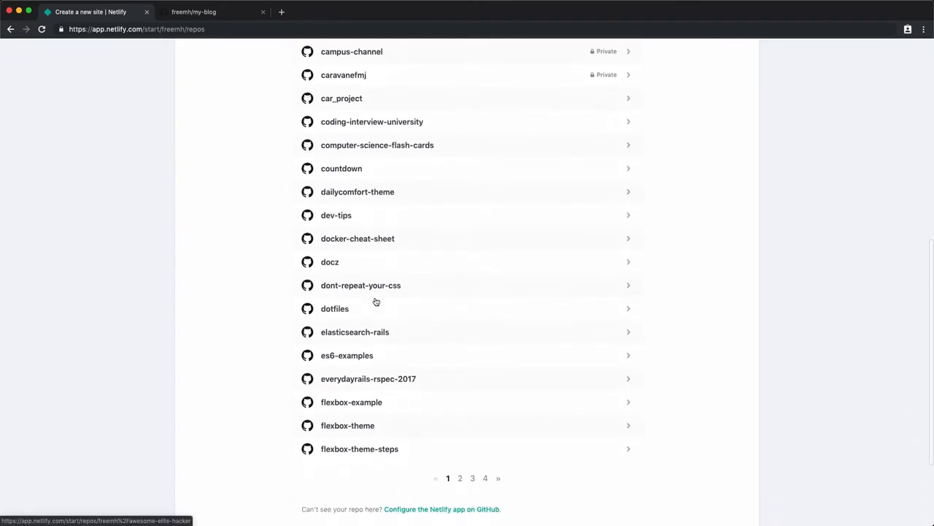
{"action": "scroll", "coordinate": [375, 300], "scroll_direction": "down", "scroll_amount": 1}
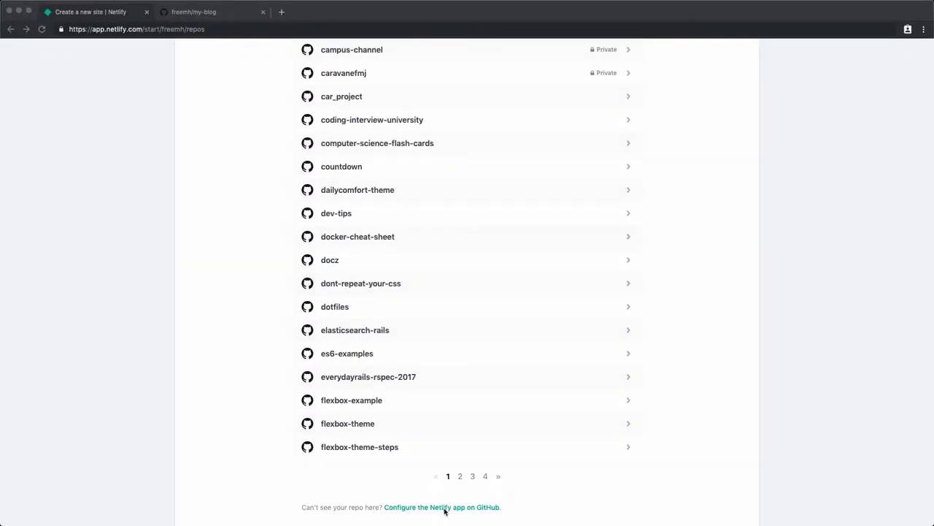
{"action": "left_click", "coordinate": [445, 508]}
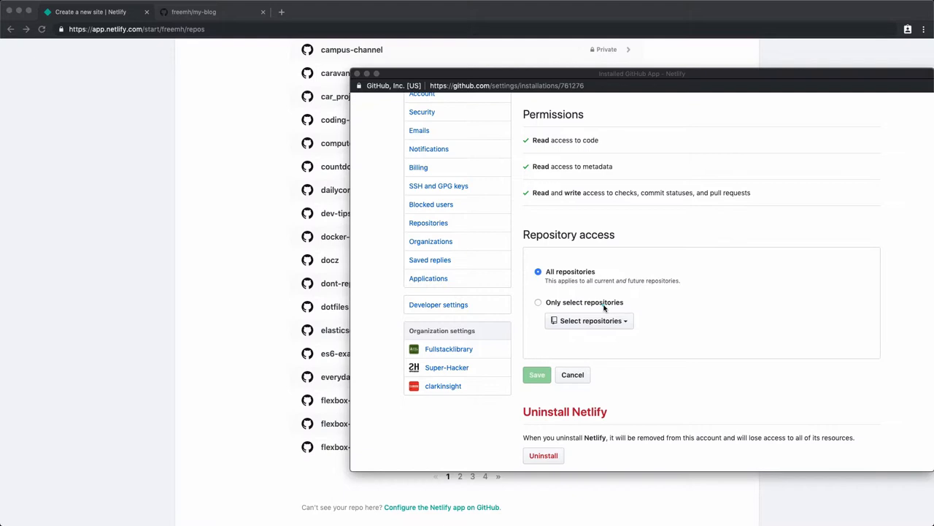
Leave Netlify granted access to all repositories and close the app settings window.
{"action": "left_click", "coordinate": [603, 304]}
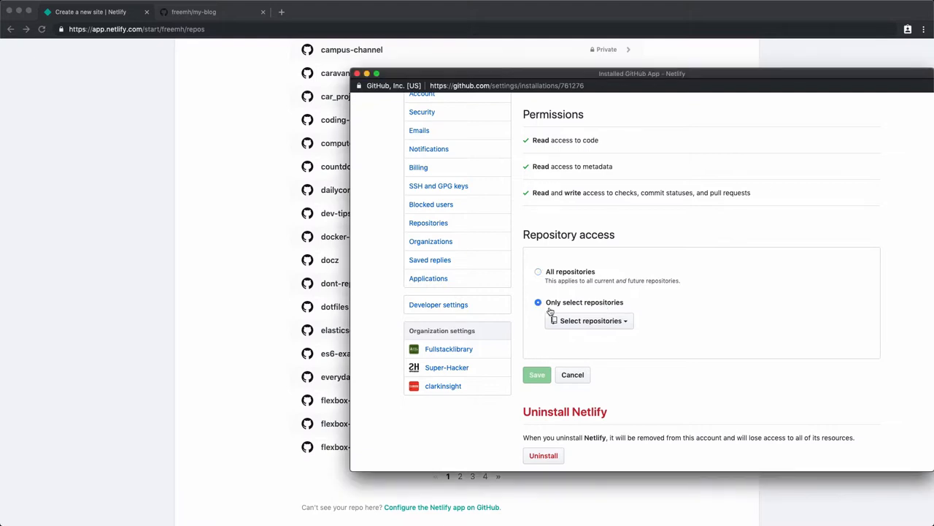
{"action": "left_click", "coordinate": [592, 322]}
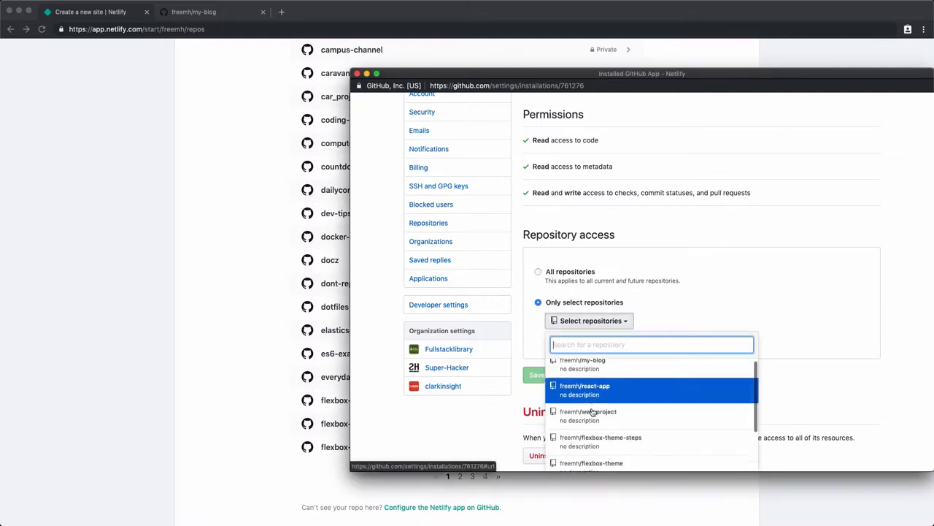
{"action": "scroll", "coordinate": [584, 409], "scroll_direction": "down", "scroll_amount": 5}
{"action": "left_click", "coordinate": [555, 301]}
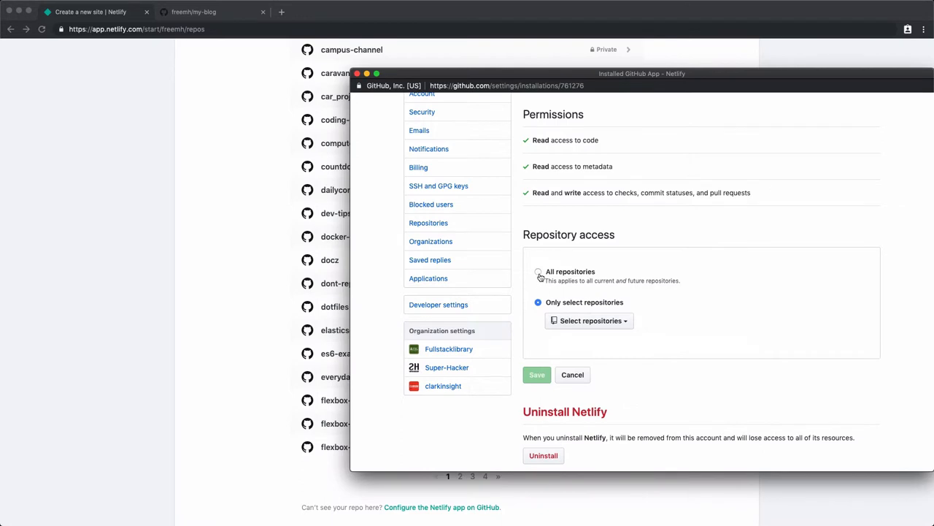
{"action": "left_click", "coordinate": [540, 272]}
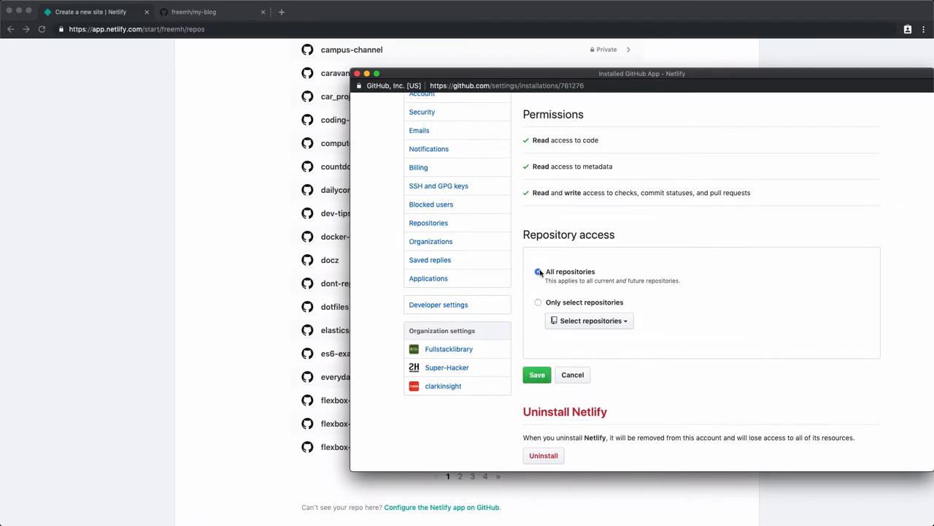
{"action": "left_click", "coordinate": [357, 75]}
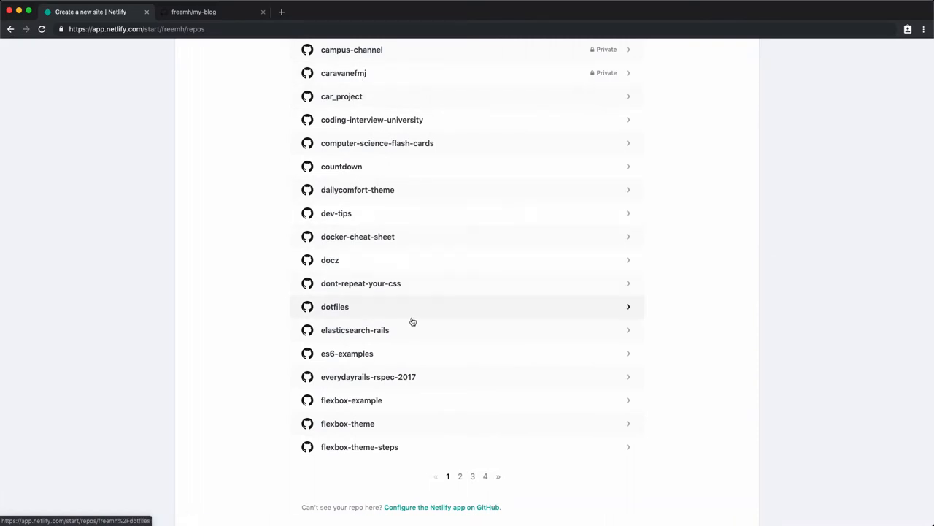
{"action": "scroll", "coordinate": [413, 321], "scroll_direction": "up", "scroll_amount": 10}
Search for and select the my-blog repository to deploy.
{"action": "left_click", "coordinate": [557, 186]}
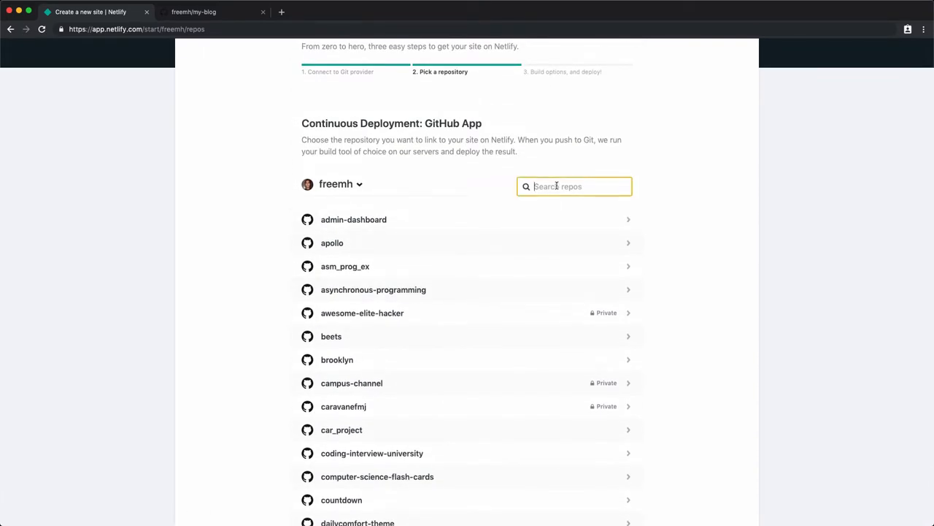
{"action": "type", "text": "my"}
{"action": "type", "text": "-blog"}
{"action": "left_click", "coordinate": [406, 321]}
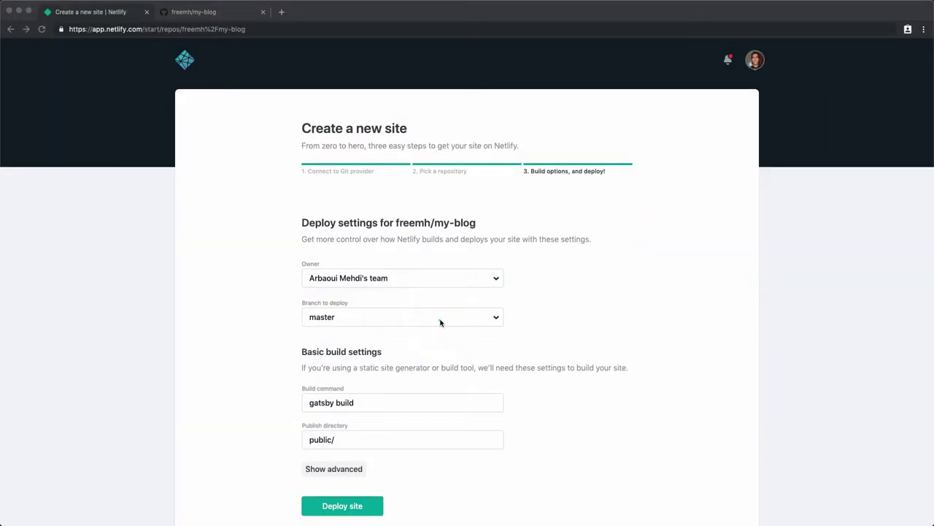
Keep master as the branch to deploy, then return to the code editor.
{"action": "left_click", "coordinate": [440, 318]}
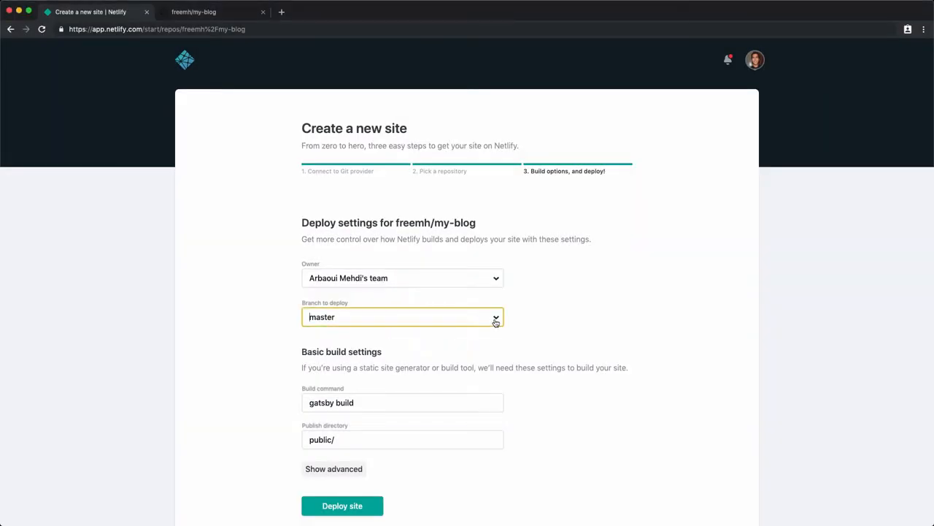
{"action": "left_click", "coordinate": [496, 319]}
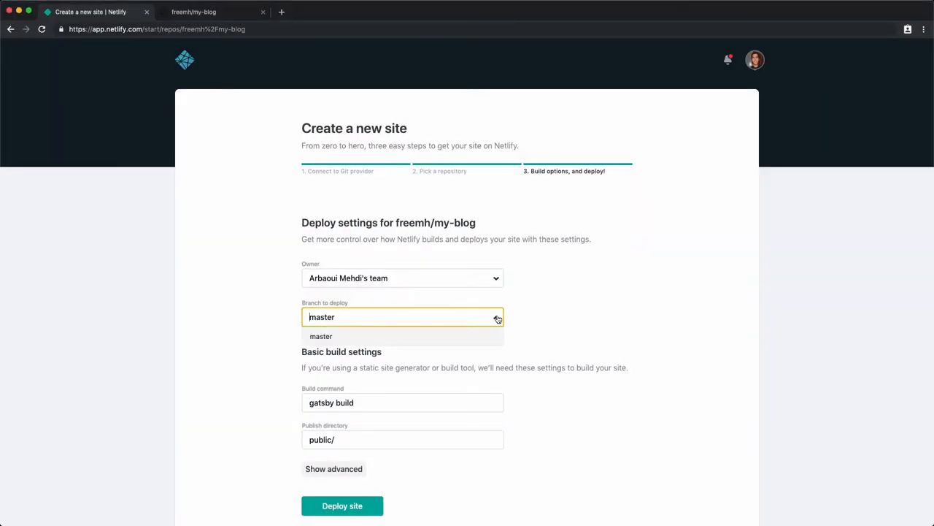
{"action": "left_click", "coordinate": [498, 319]}
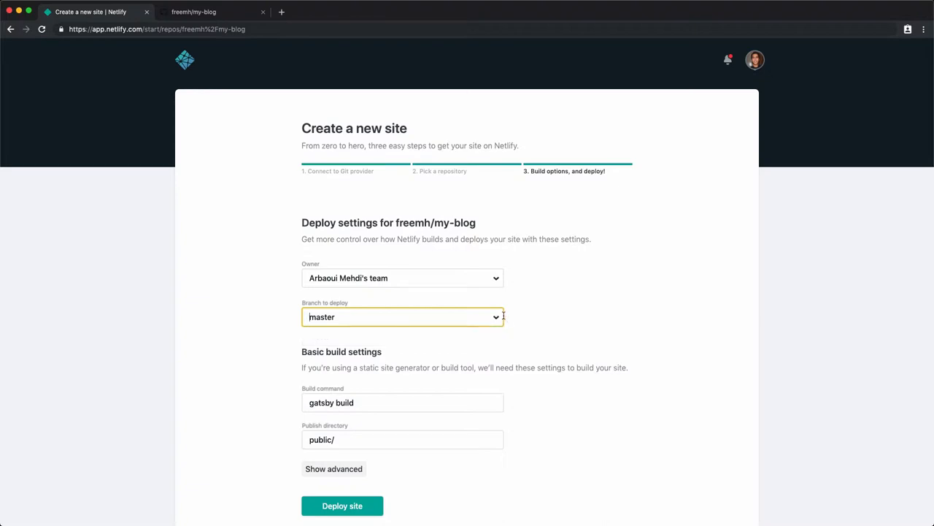
{"action": "key", "text": "super+Tab"}
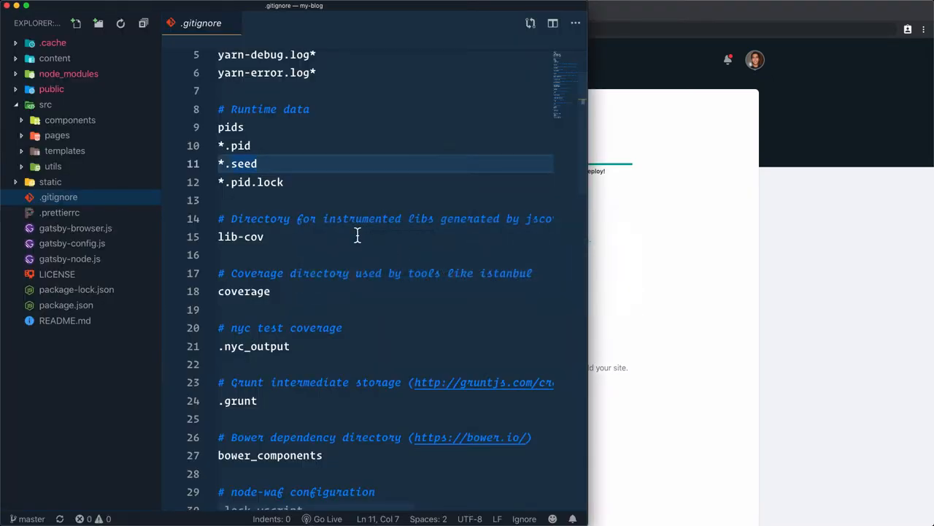
Quick-open package.json and locate the 'gatsby build' script entry.
{"action": "key", "text": "super+p"}
{"action": "type", "text": "pack"}
{"action": "key", "text": "Return"}
{"action": "key", "text": "super+f"}
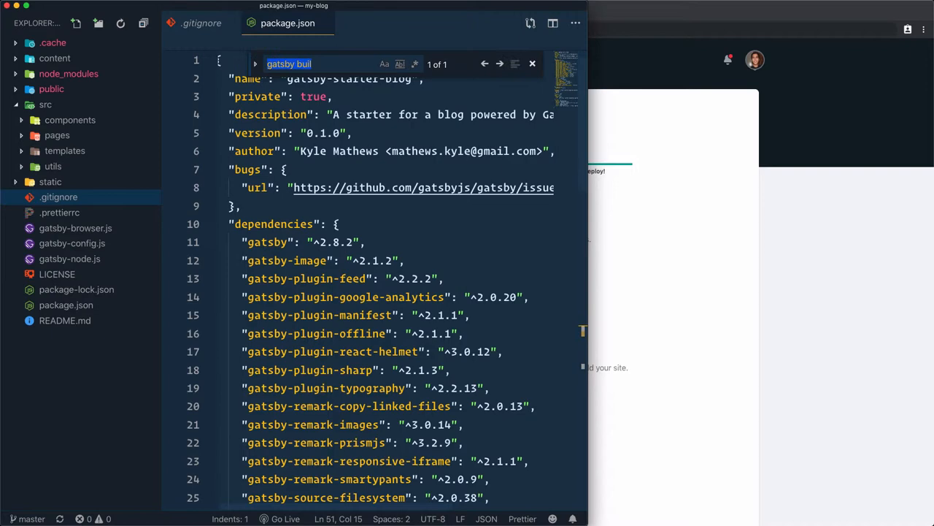
{"action": "type", "text": "gatsby b"}
{"action": "key", "text": "Escape"}
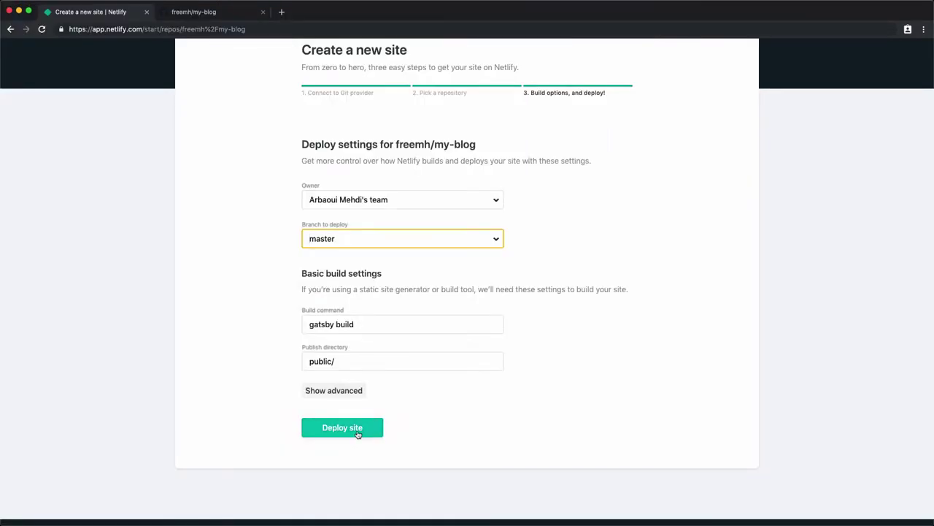
Deploy the my-blog site on Netlify, then return to a maximized VS Code window.
{"action": "left_click", "coordinate": [344, 428]}
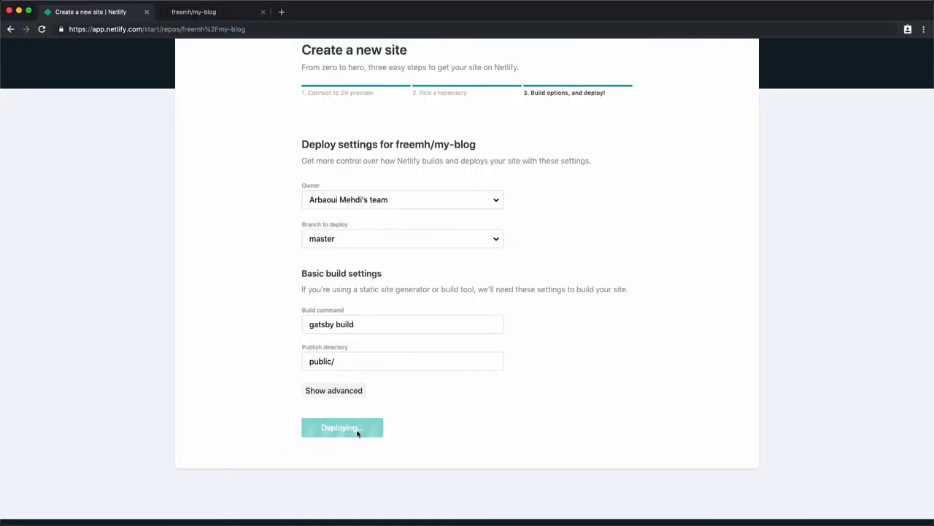
{"action": "scroll", "coordinate": [357, 434], "scroll_direction": "down", "scroll_amount": 2}
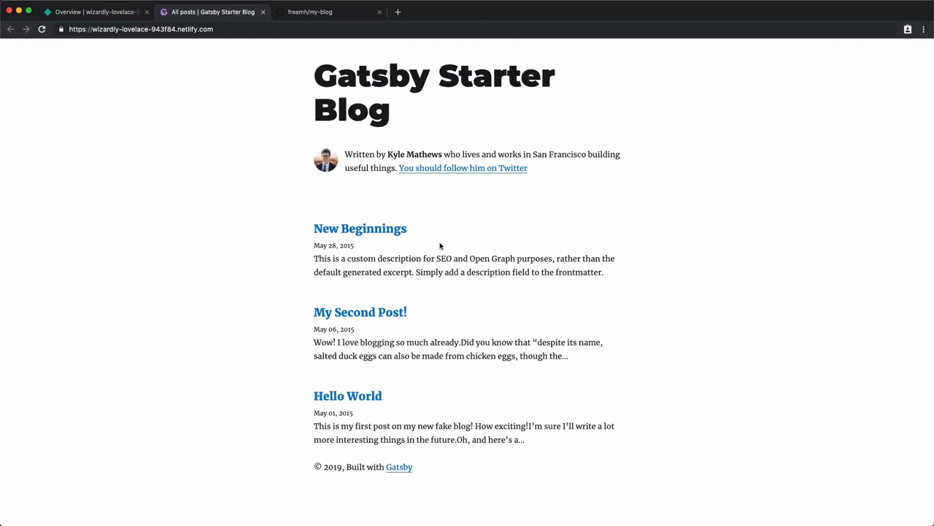
{"action": "key", "text": "super+Tab"}
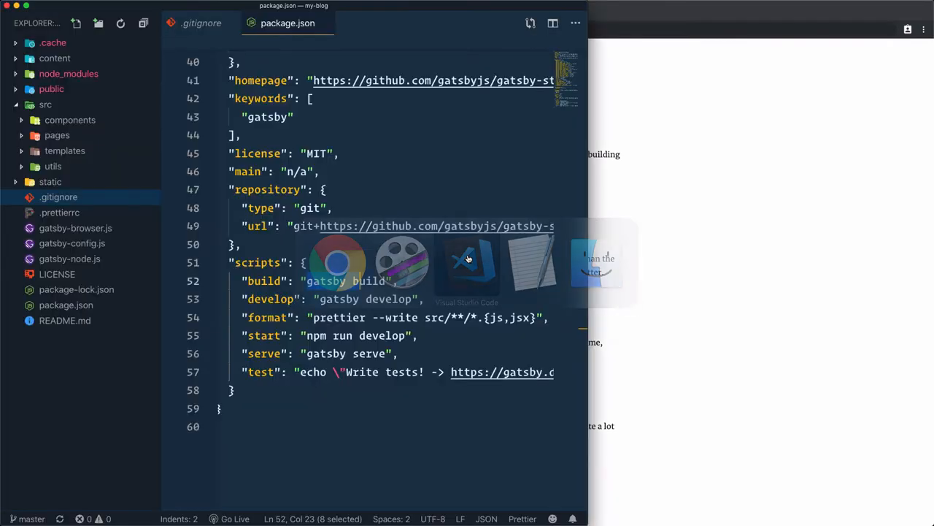
{"action": "left_click", "coordinate": [369, 174]}
{"action": "key", "text": "ctrl+alt+Return"}
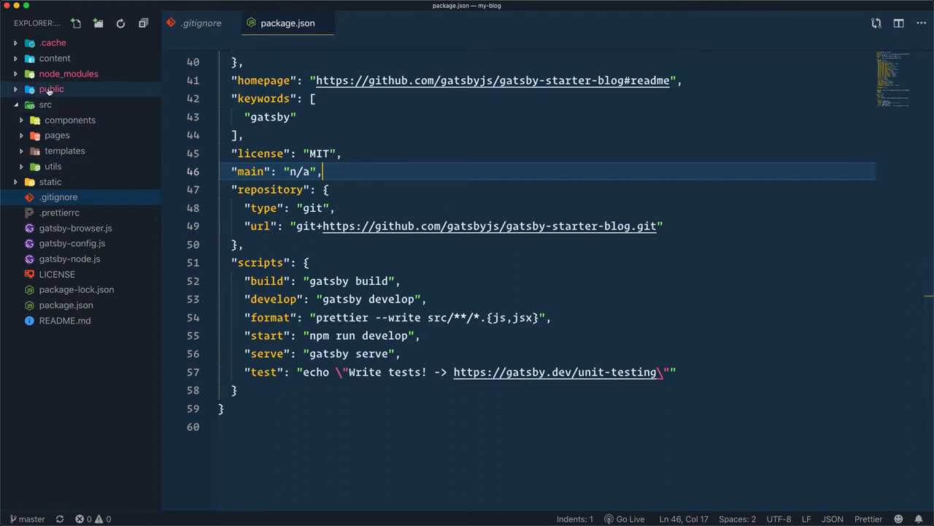
Navigate content > blog > hi-folks in the Explorer and open its index.md.
{"action": "left_click", "coordinate": [44, 59]}
{"action": "left_click", "coordinate": [42, 89]}
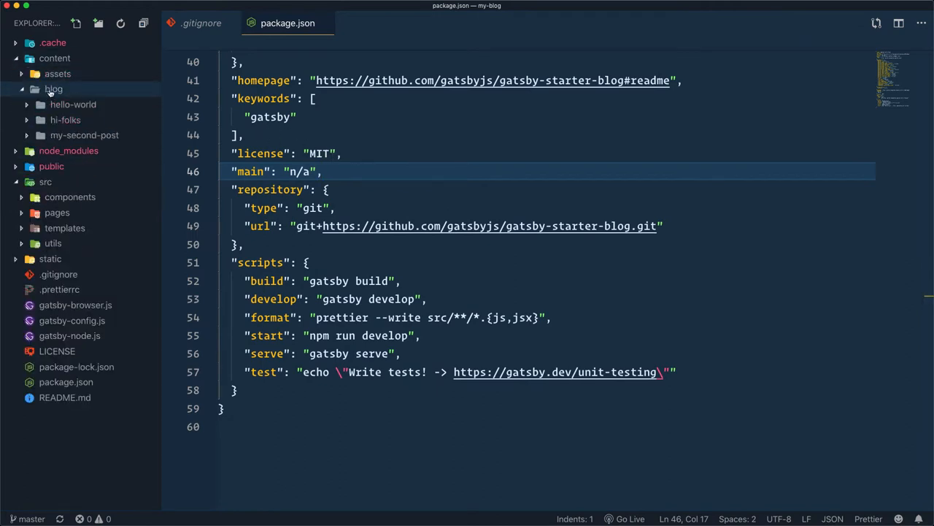
{"action": "left_click", "coordinate": [69, 119]}
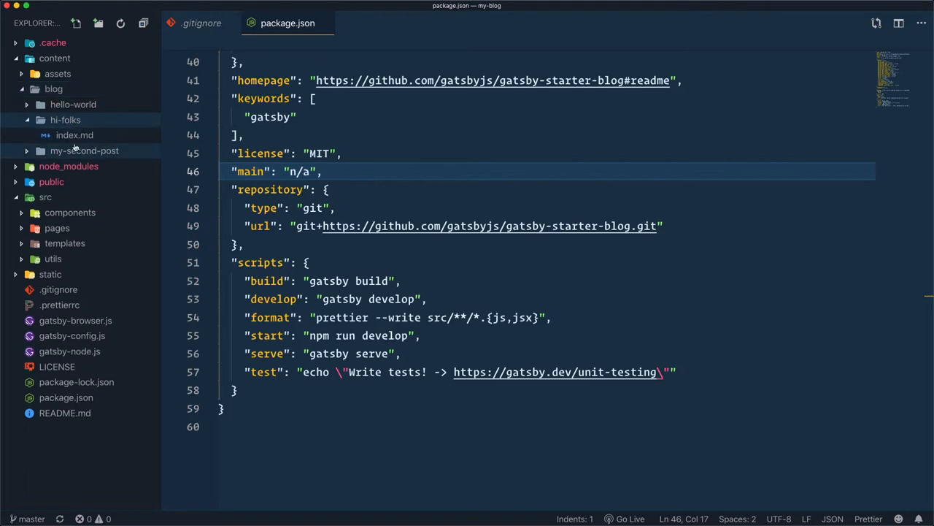
{"action": "left_click", "coordinate": [74, 135]}
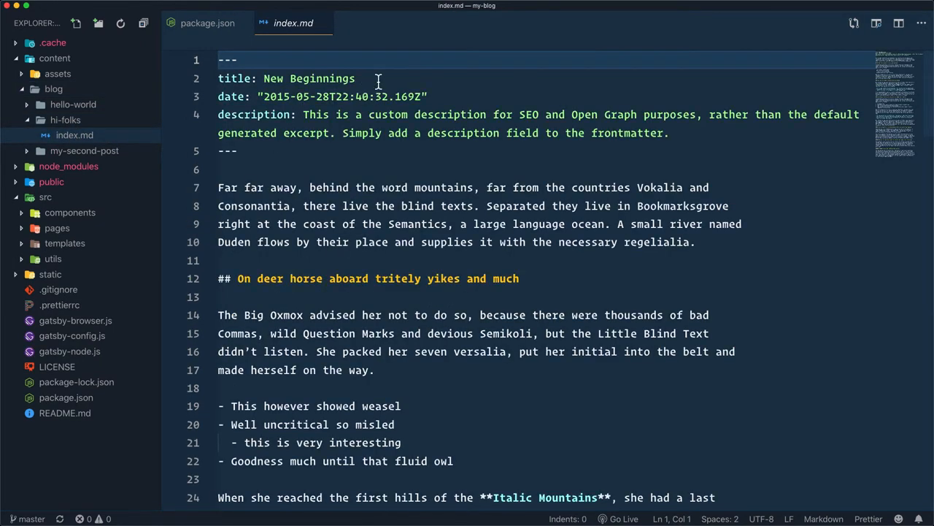
Change the post title to 'New Beginningsssssssssss' and save the file.
{"action": "left_click", "coordinate": [378, 78]}
{"action": "type", "text": "ssssssss"}
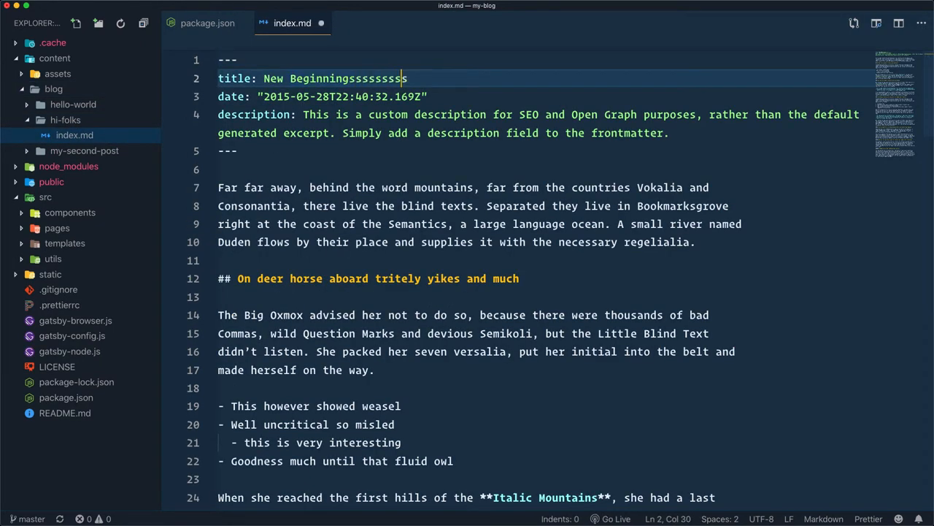
{"action": "type", "text": "sss"}
{"action": "key", "text": "super+s"}
{"action": "left_click", "coordinate": [333, 96]}
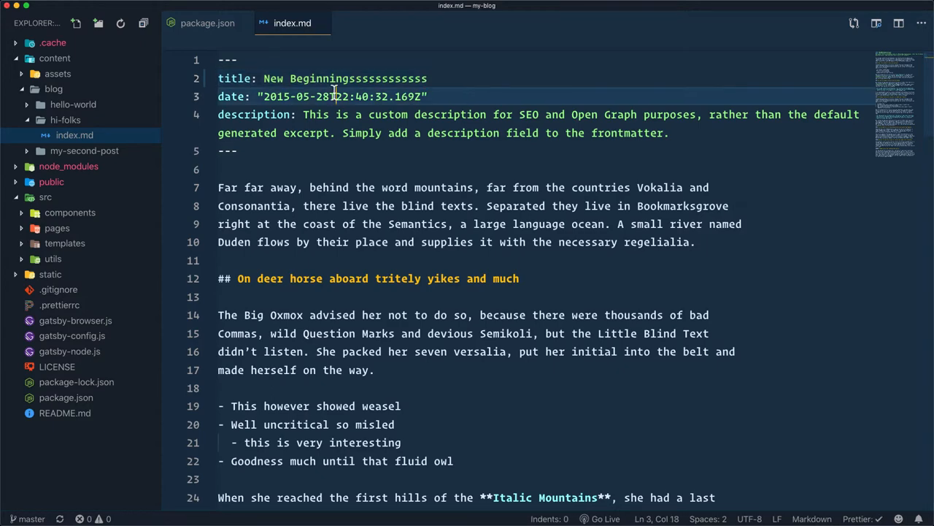
In the integrated terminal, check git status and stage all changes with git add -A.
{"action": "key", "text": "ctrl+grave"}
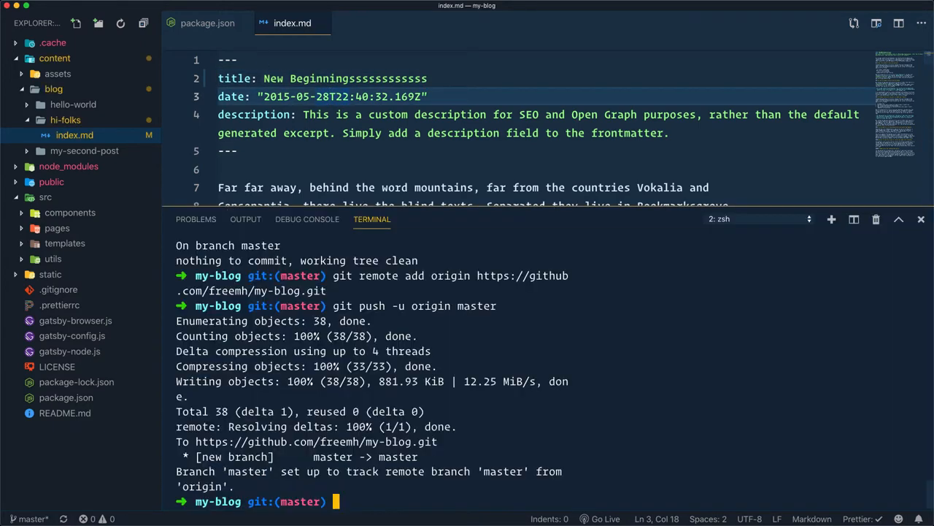
{"action": "type", "text": "git status"}
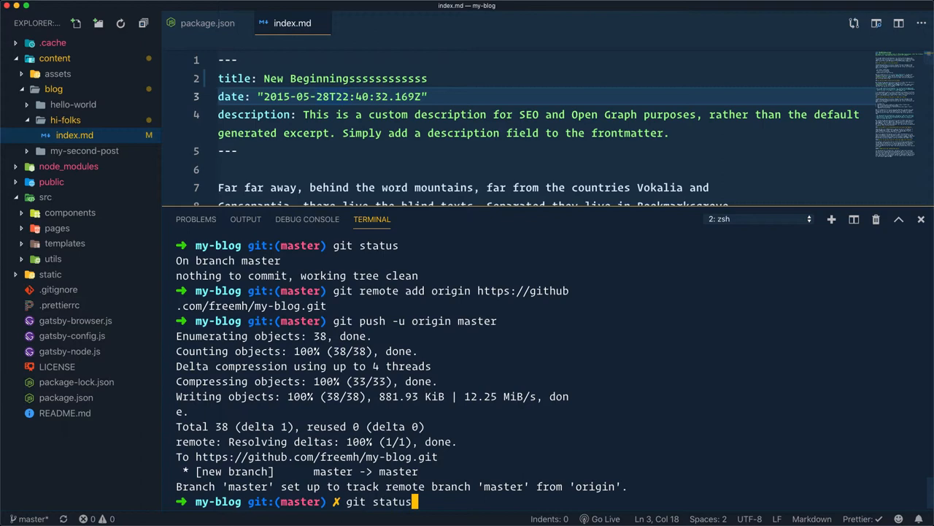
{"action": "key", "text": "Return"}
{"action": "key", "text": "super+k"}
{"action": "type", "text": "git "}
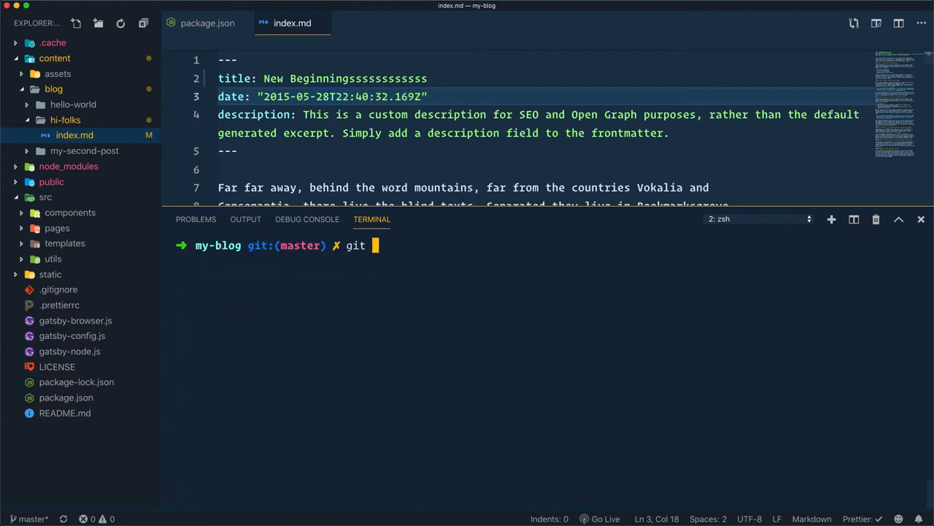
{"action": "type", "text": "add -A"}
{"action": "key", "text": "Return"}
{"action": "type", "text": "git commit "}
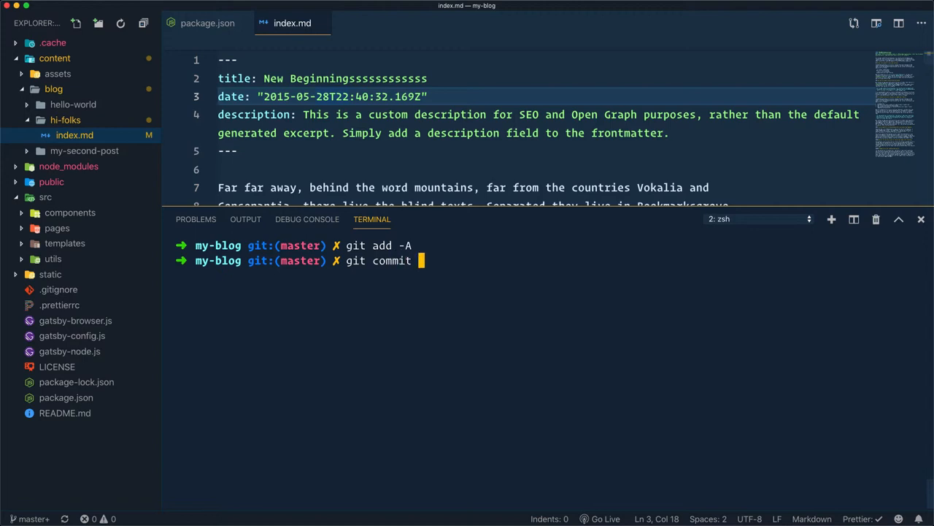
{"action": "type", "text": "-m \"Update "}
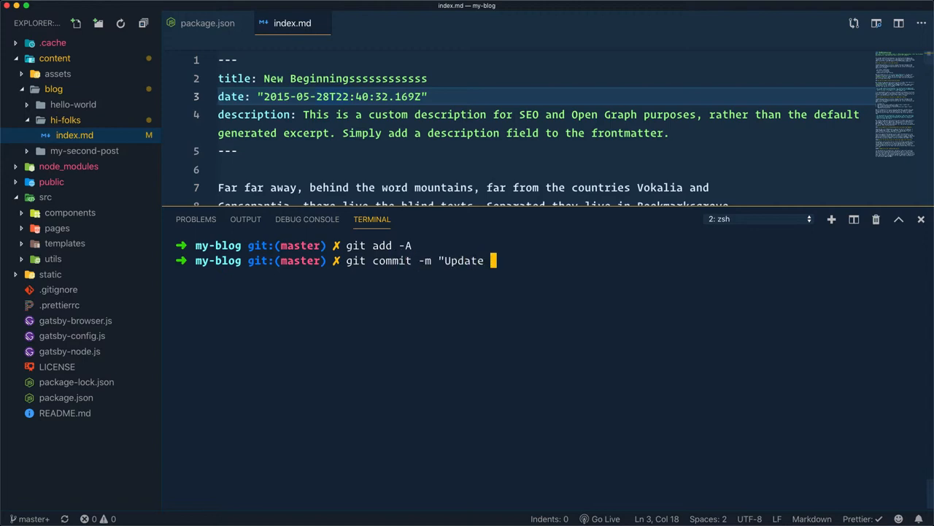
{"action": "type", "text": "an article\""}
Commit as "Update an article", push to origin master, and return to the browser.
{"action": "key", "text": "Return"}
{"action": "type", "text": "git p"}
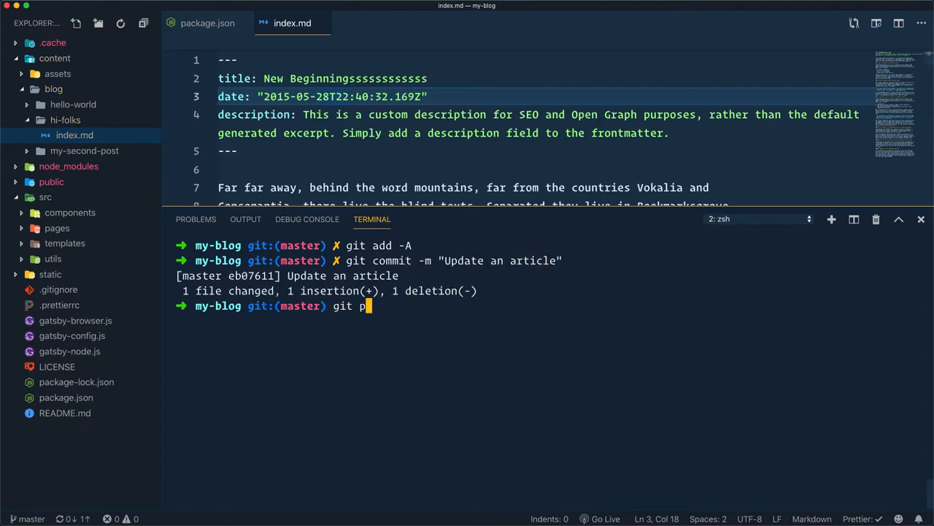
{"action": "type", "text": "ush -u origin master"}
{"action": "key", "text": "Return"}
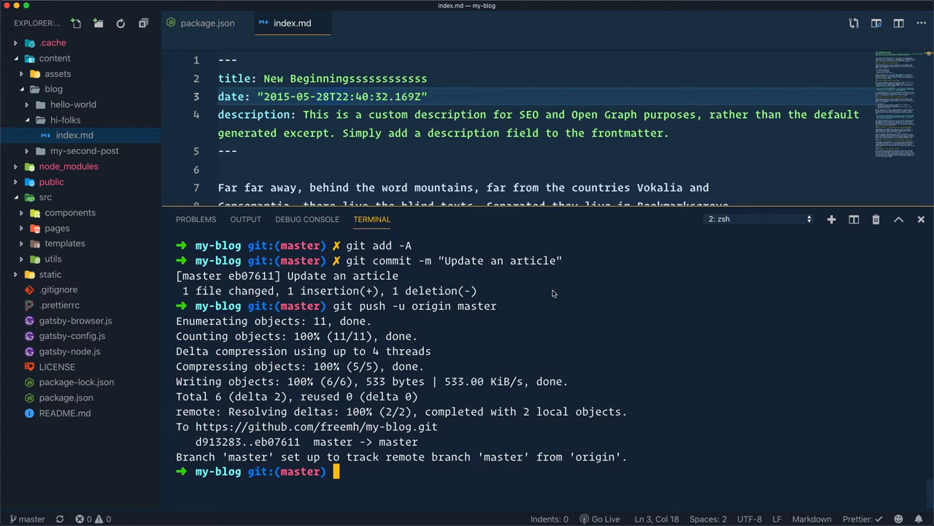
{"action": "key", "text": "super+Tab"}
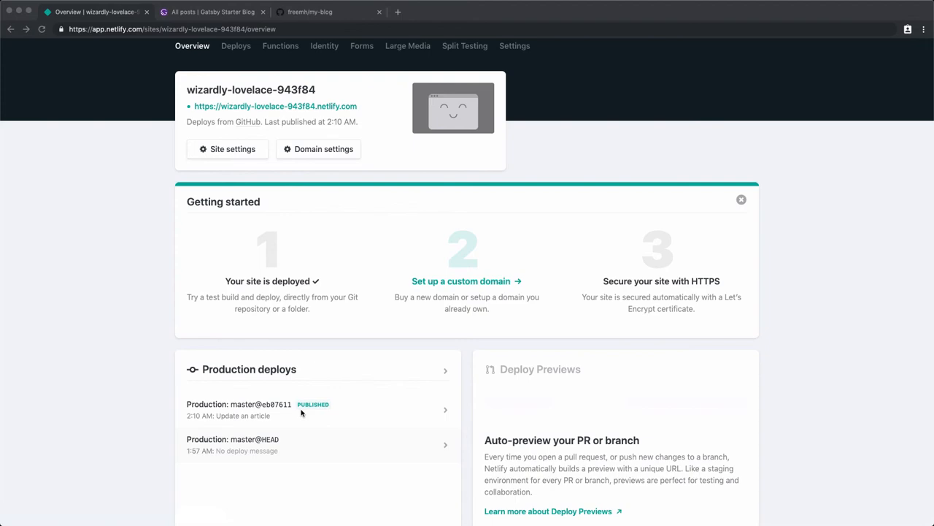
Reload the live Gatsby Starter Blog so the 'New Beginningsssssssssss' title appears.
{"action": "left_click", "coordinate": [260, 107]}
{"action": "key", "text": "super+r"}
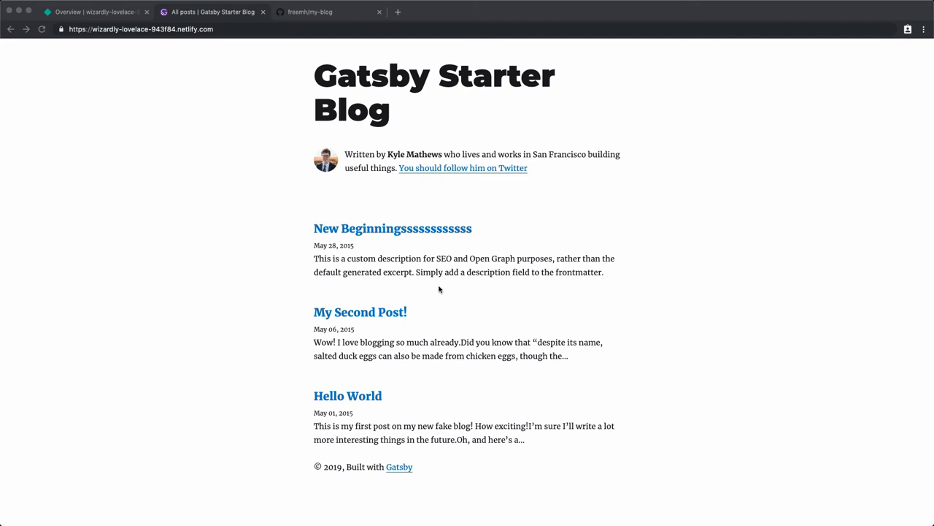
Switch from the live blog in Chrome back to VS Code.
{"action": "key", "text": "super+Tab"}
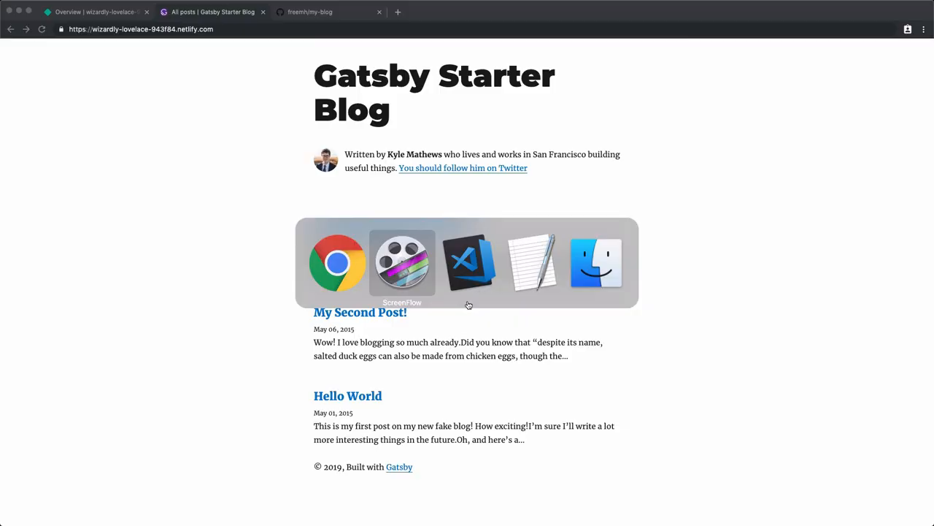